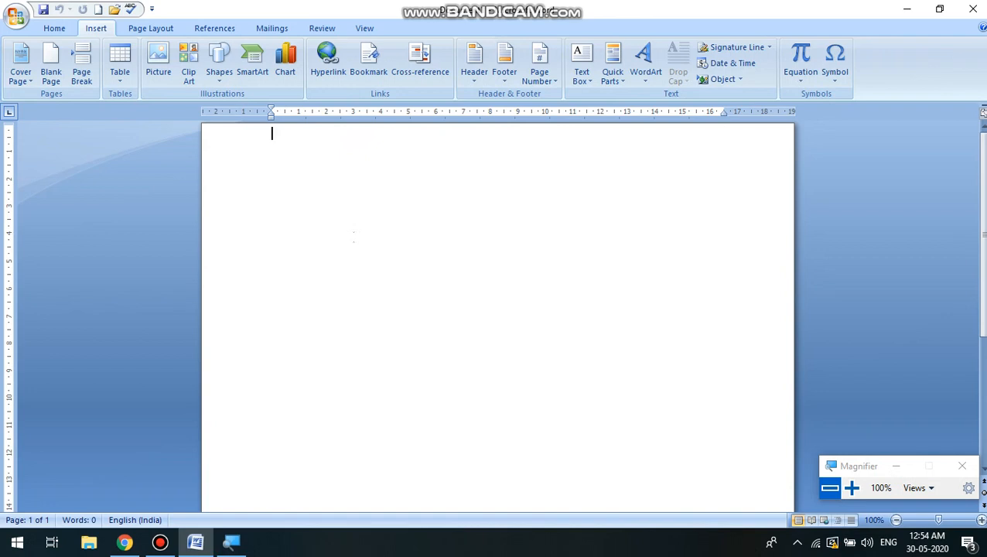
Magnify the screen to 200% and start inserting clip art into the blank document
click(851, 488)
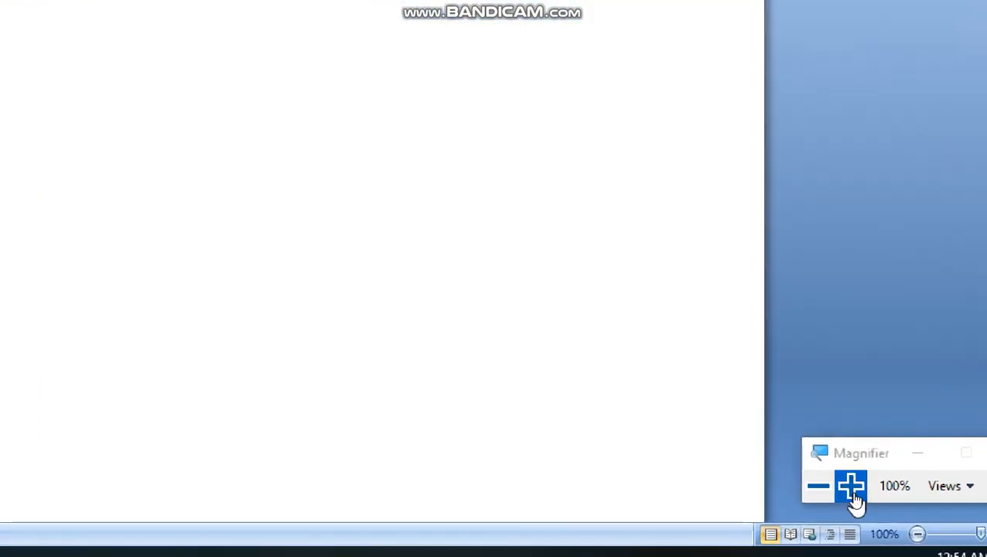
click(62, 42)
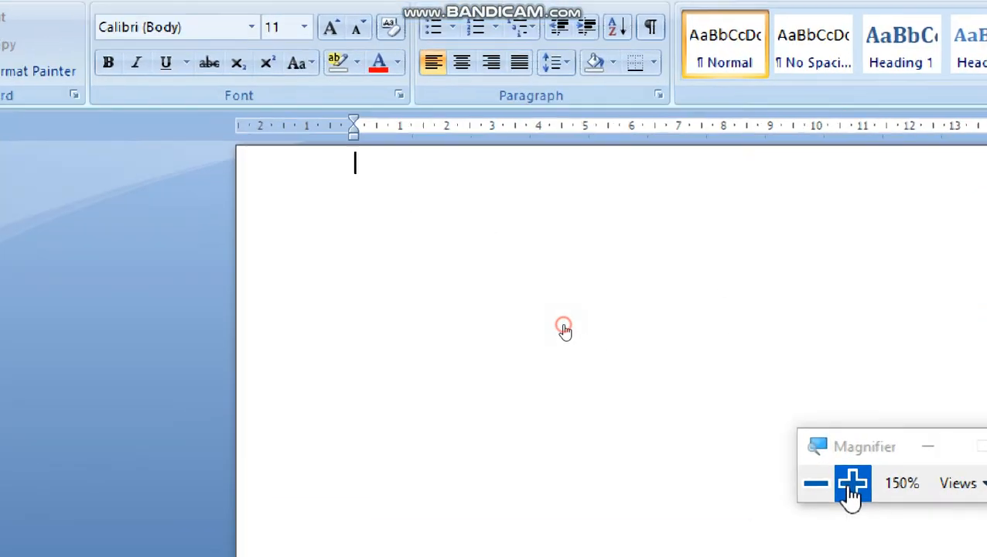
click(851, 486)
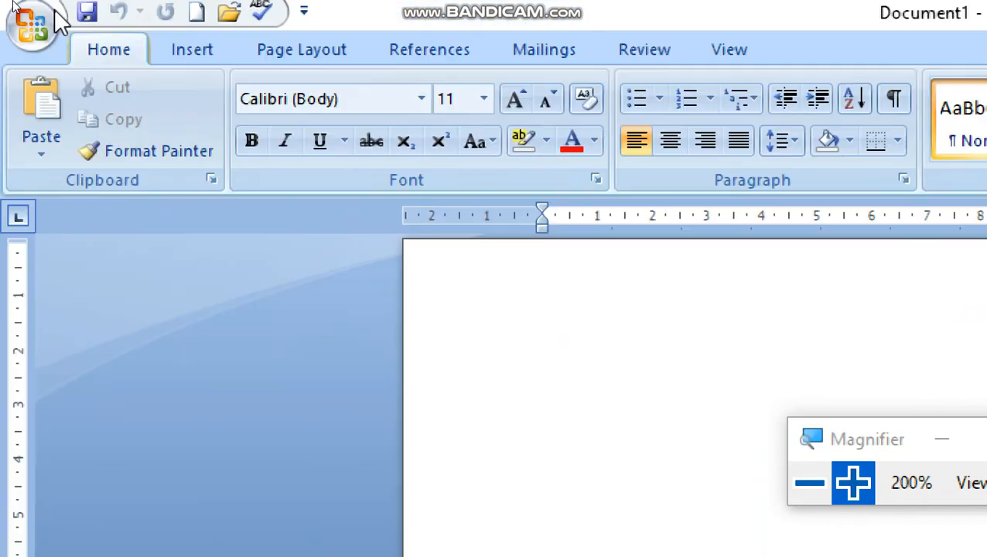
click(188, 59)
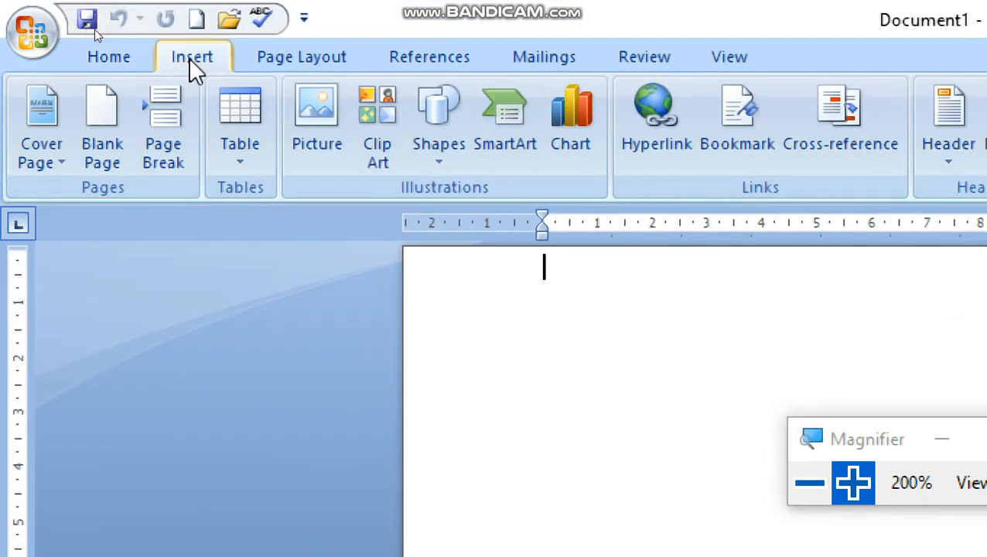
click(392, 147)
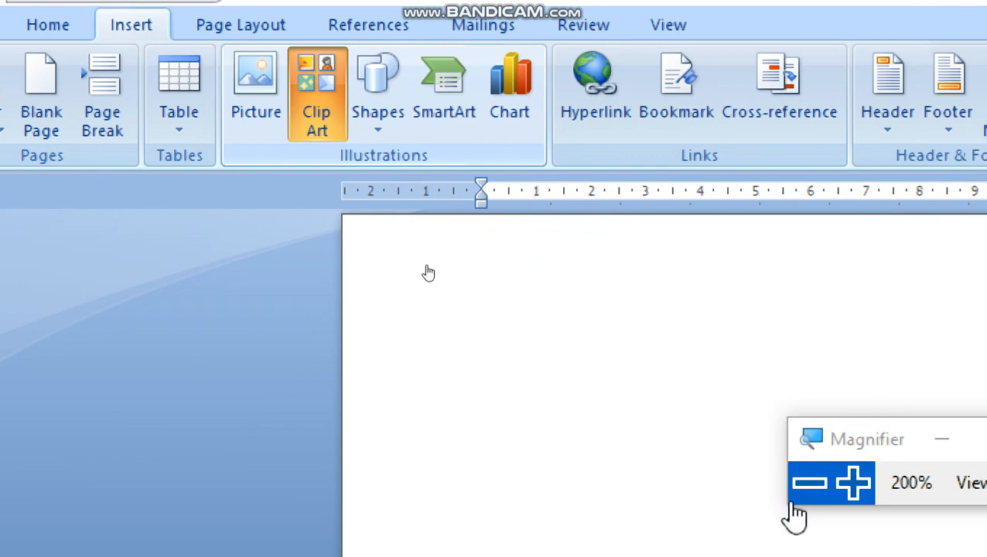
Search the selected clip art collections without a keyword and insert the black-and-yellow jackhammer worker picture
click(810, 482)
click(810, 483)
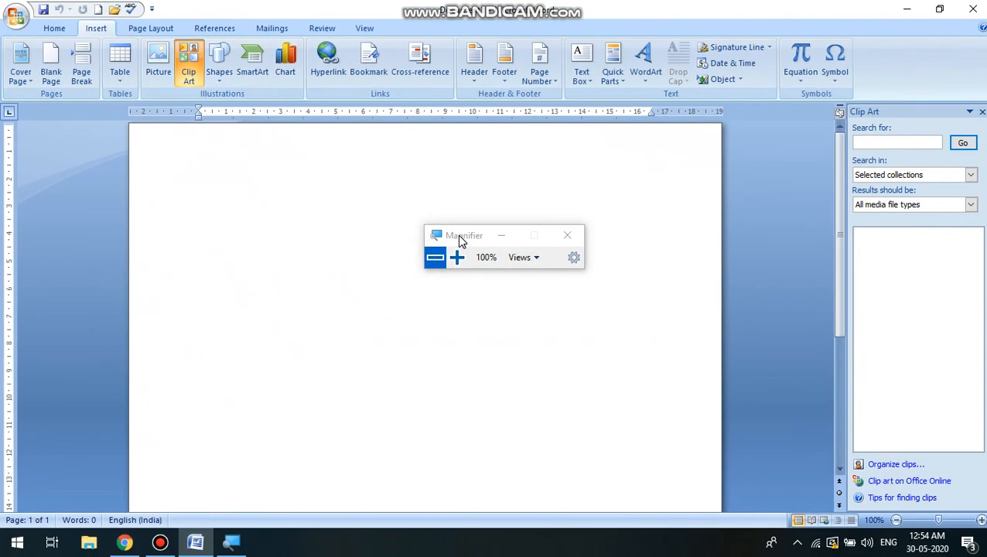
drag(460, 235, 521, 262)
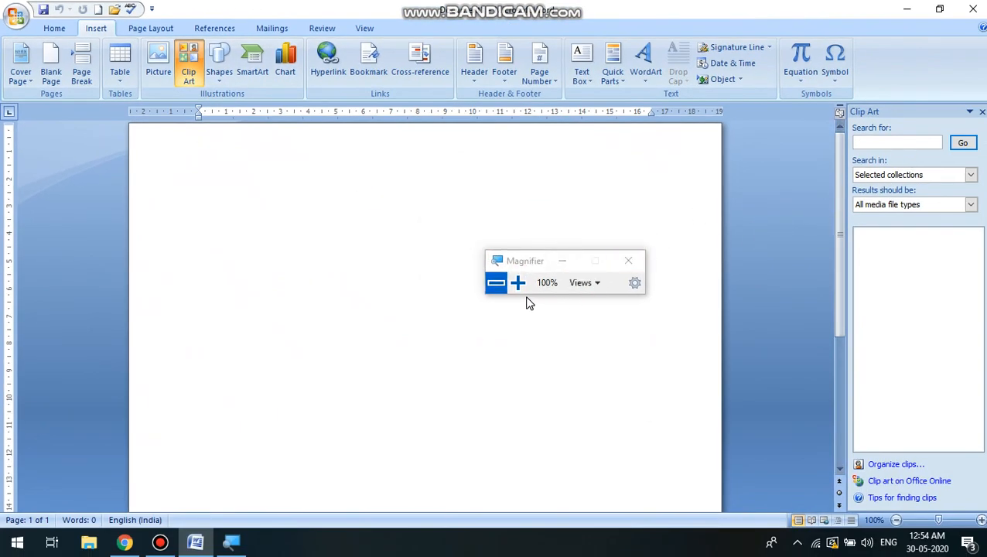
click(517, 283)
click(517, 283)
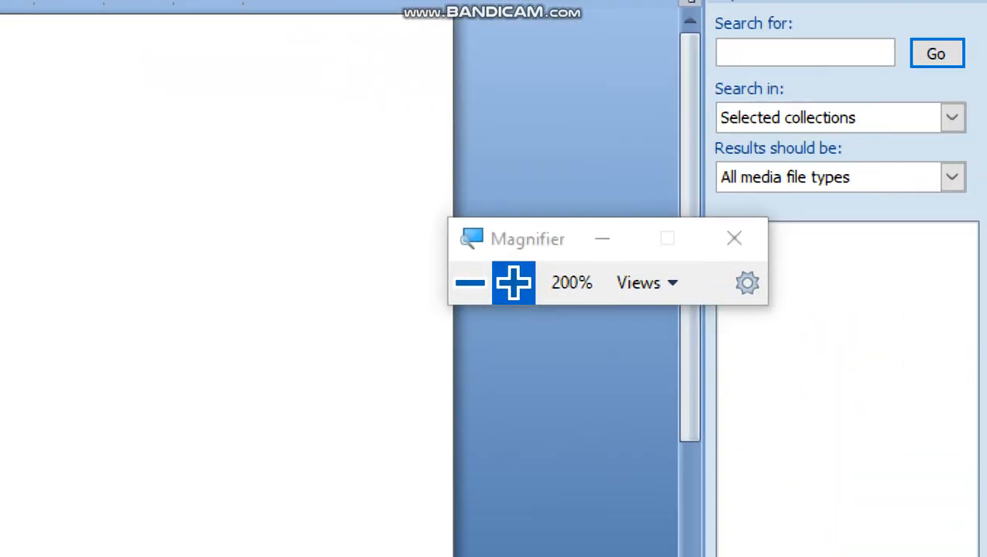
drag(509, 247, 502, 37)
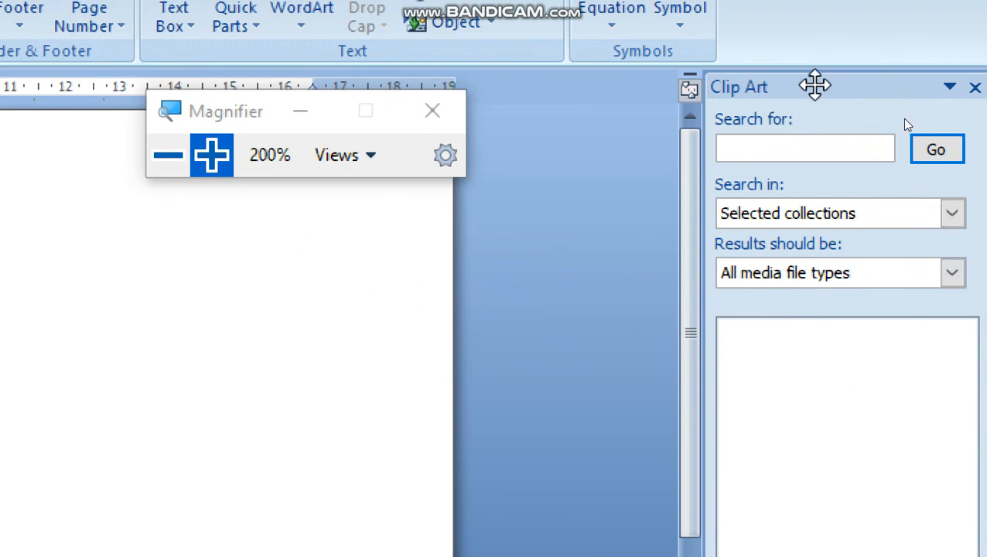
click(941, 157)
scroll(880, 476, down, 4)
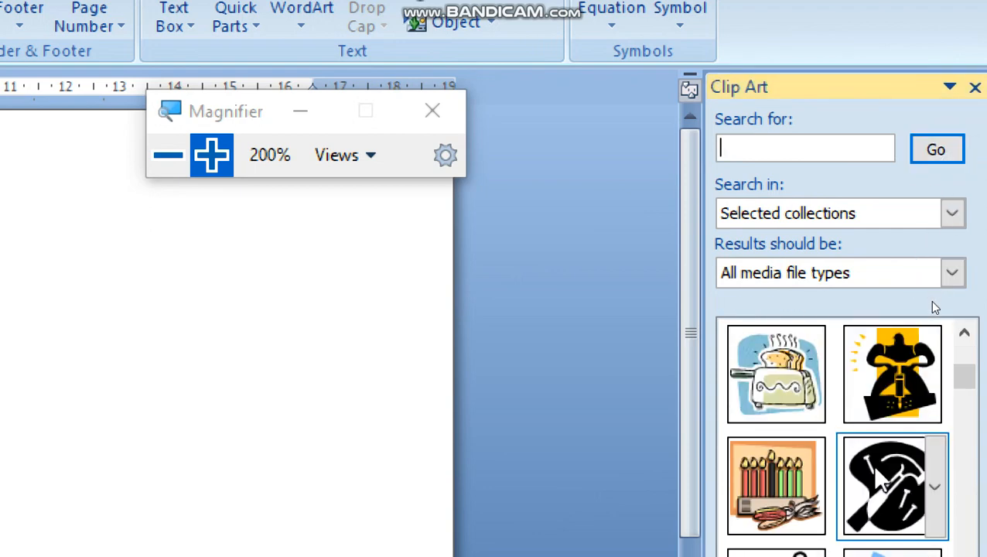
click(874, 359)
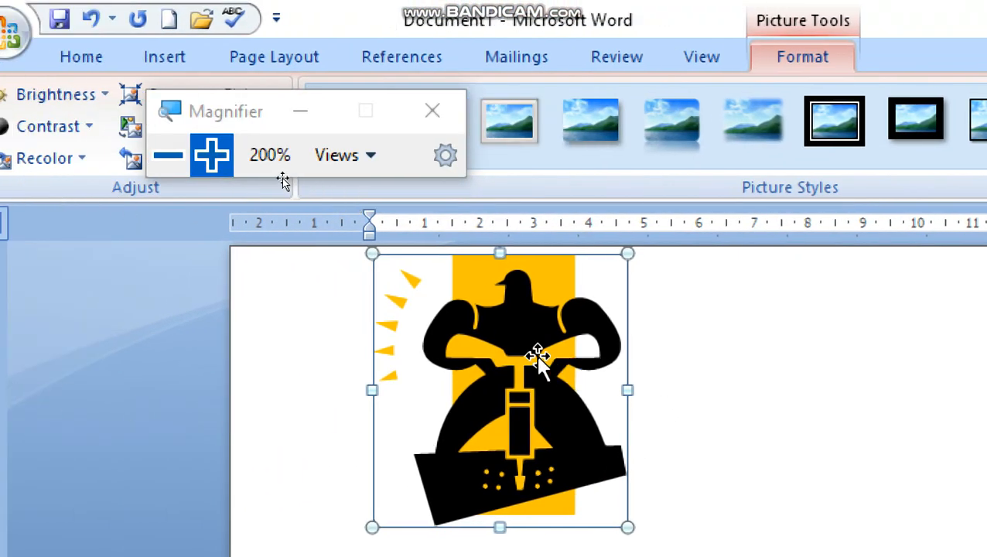
Set the jackhammer picture's text wrapping to Square so it can be moved freely
click(536, 358)
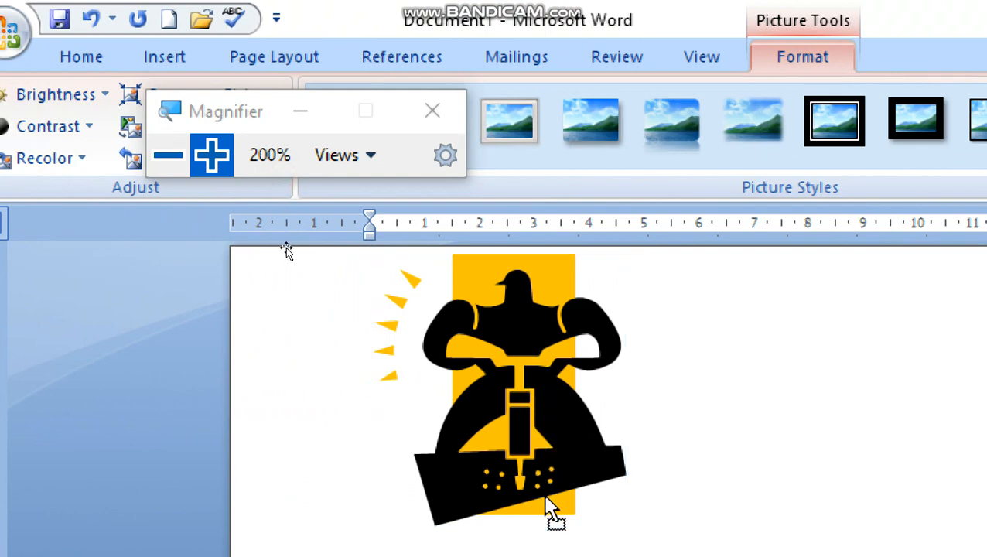
right_click(546, 372)
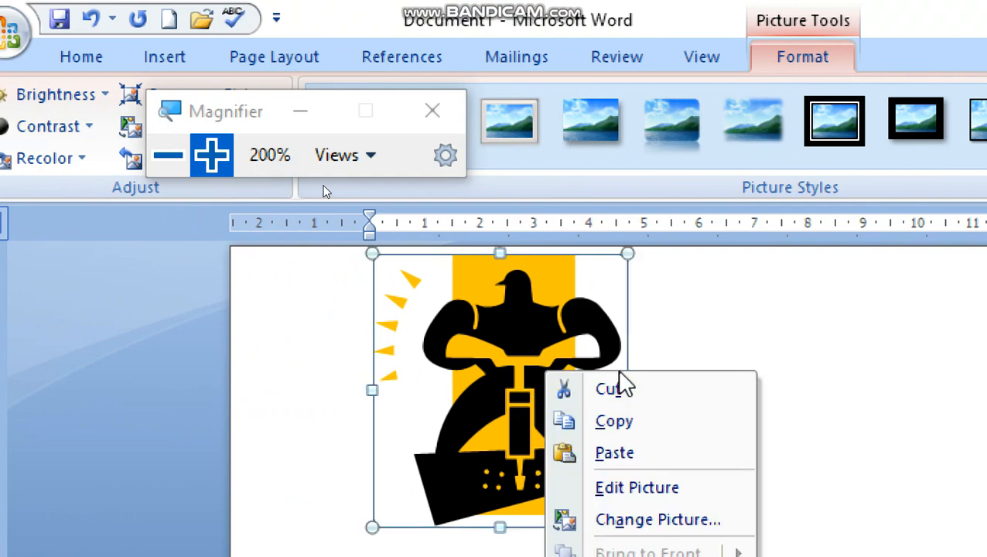
click(403, 316)
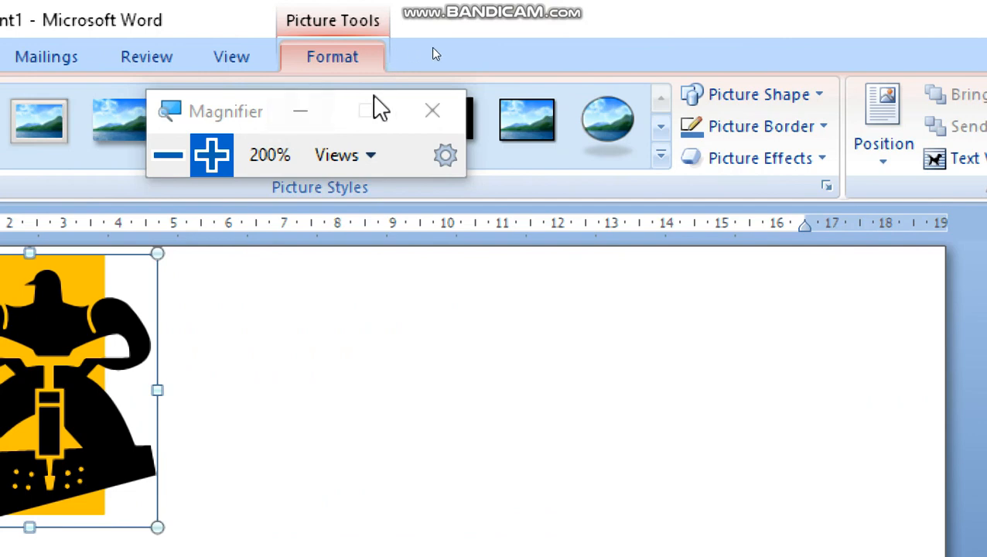
click(308, 109)
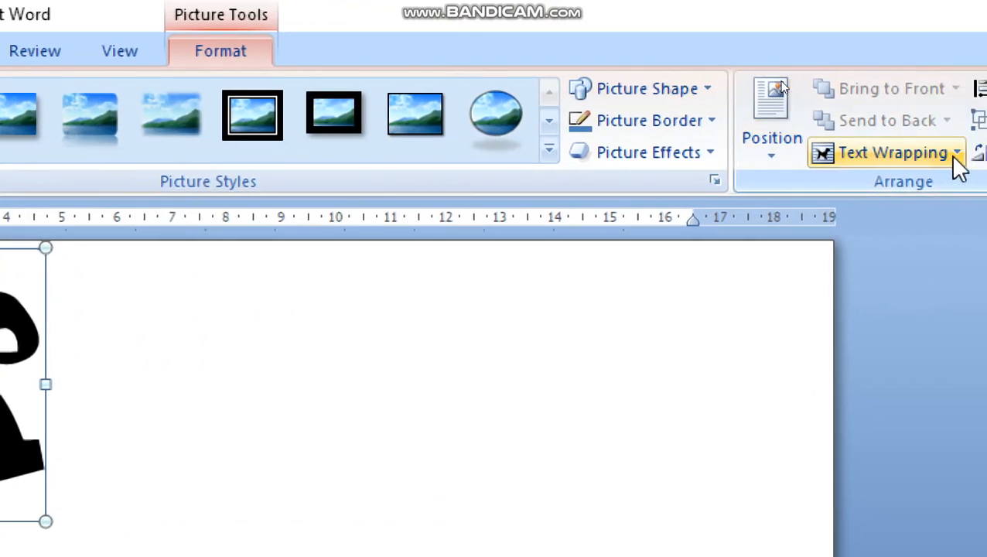
click(936, 153)
click(841, 230)
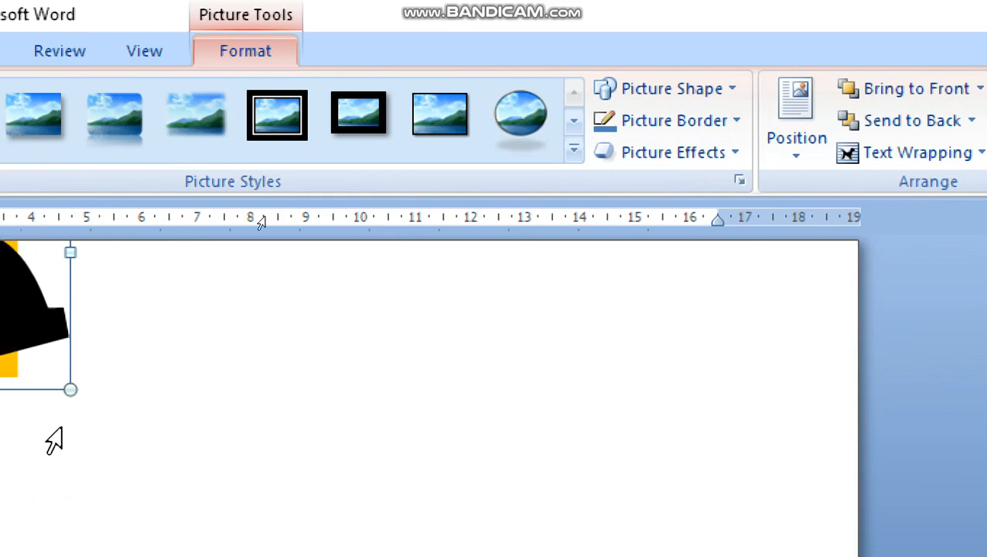
Move the jackhammer picture away from the page's upper margin into the open area of the page
drag(377, 309, 379, 452)
scroll(385, 451, down, 2)
scroll(390, 451, up, 3)
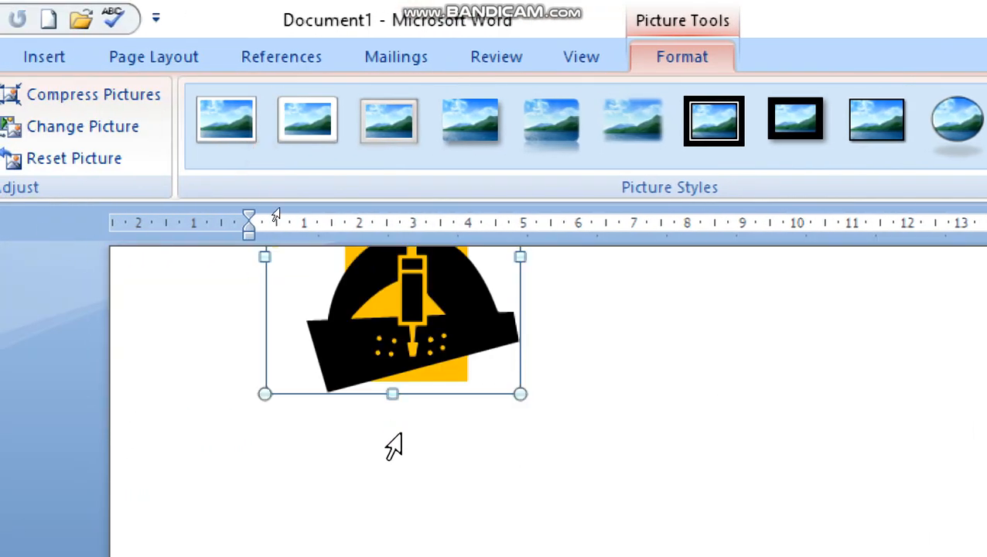
drag(425, 302, 485, 440)
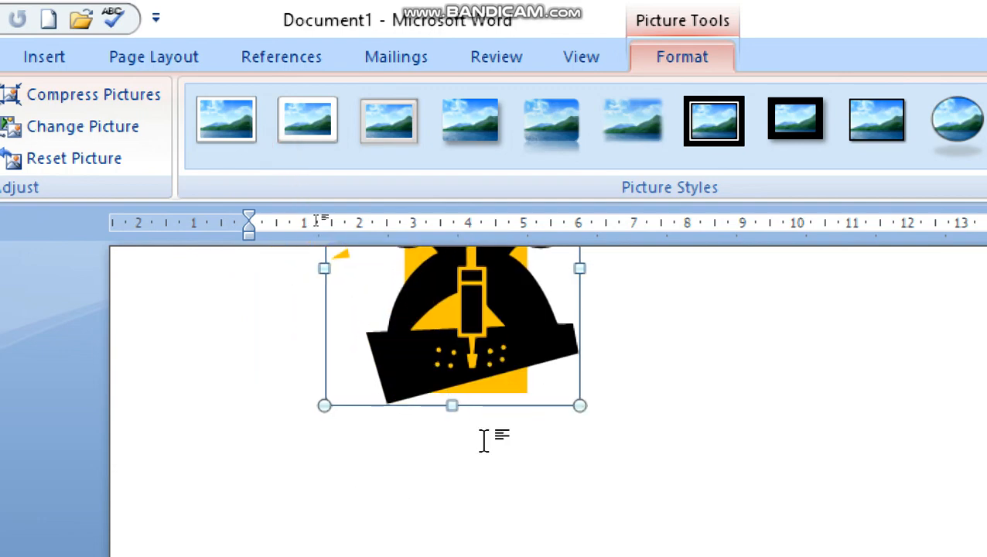
drag(480, 306, 665, 556)
drag(616, 366, 616, 369)
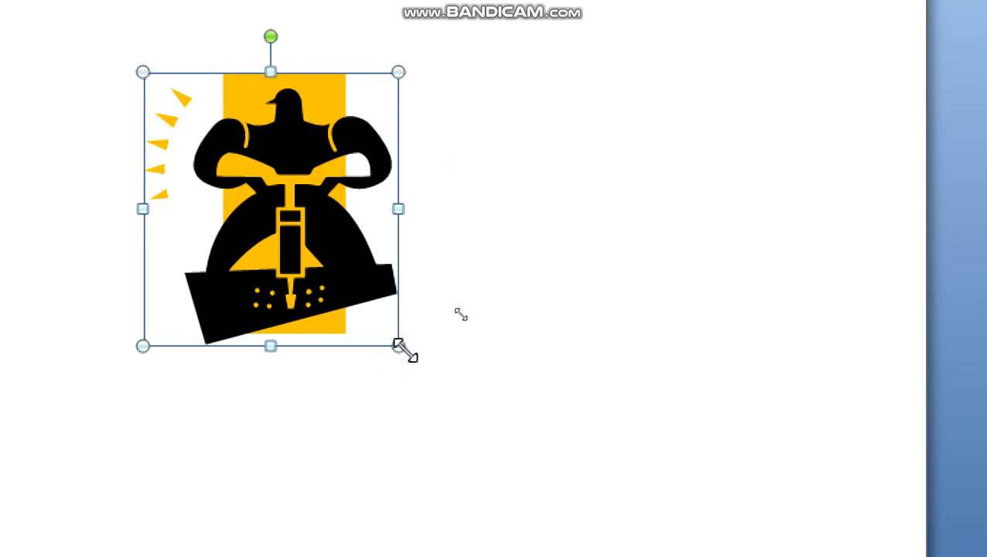
Enlarge the jackhammer picture proportionally and shrink it back to roughly its original size, repositioning it on the page
drag(398, 346, 548, 443)
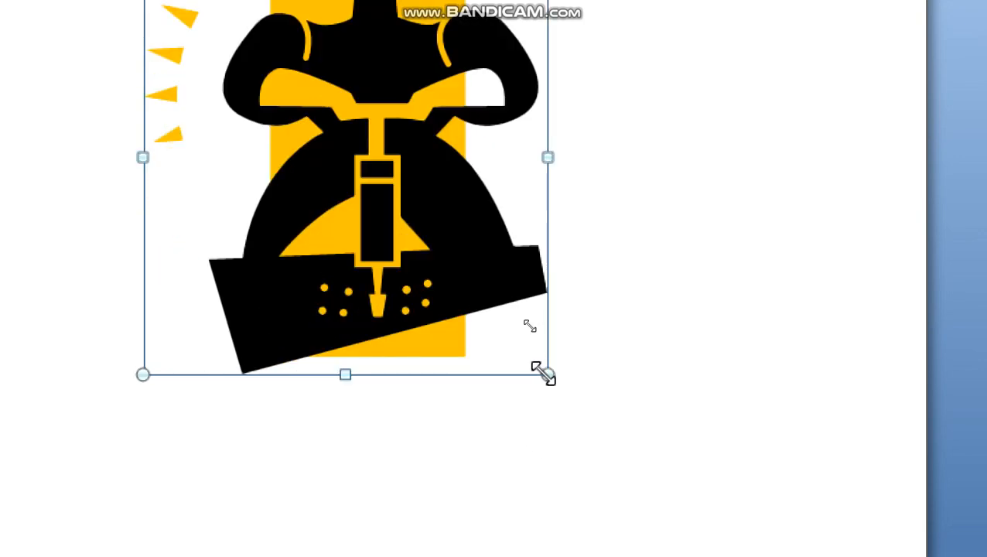
drag(542, 373, 395, 120)
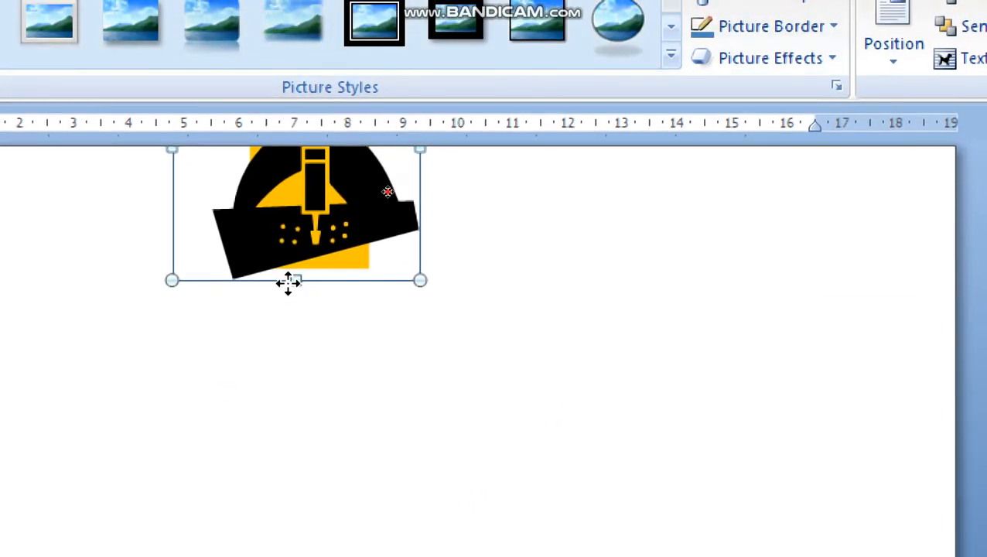
drag(290, 270, 329, 462)
drag(287, 255, 326, 456)
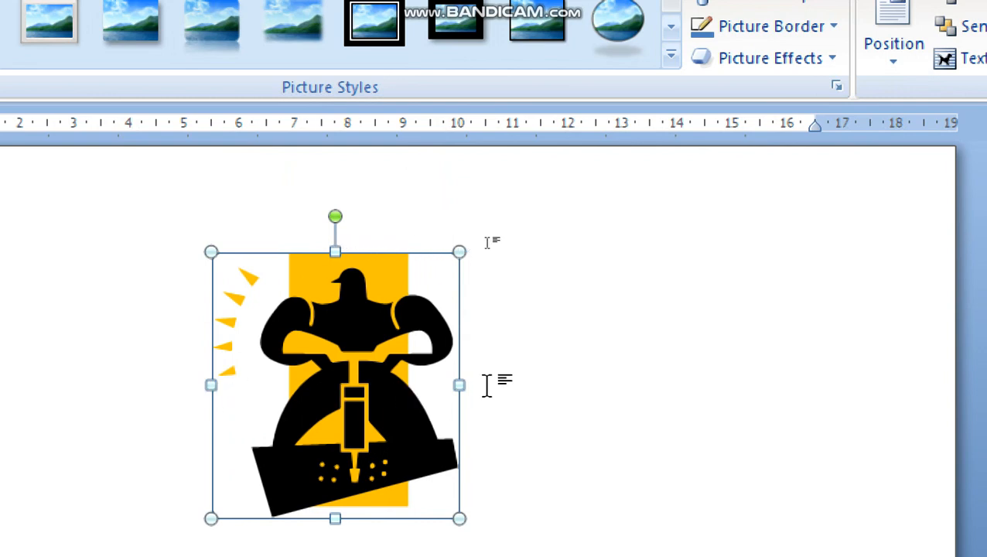
Widen the jackhammer picture to about double and narrow it back to roughly its earlier width, shifting it down the page
drag(453, 382, 711, 379)
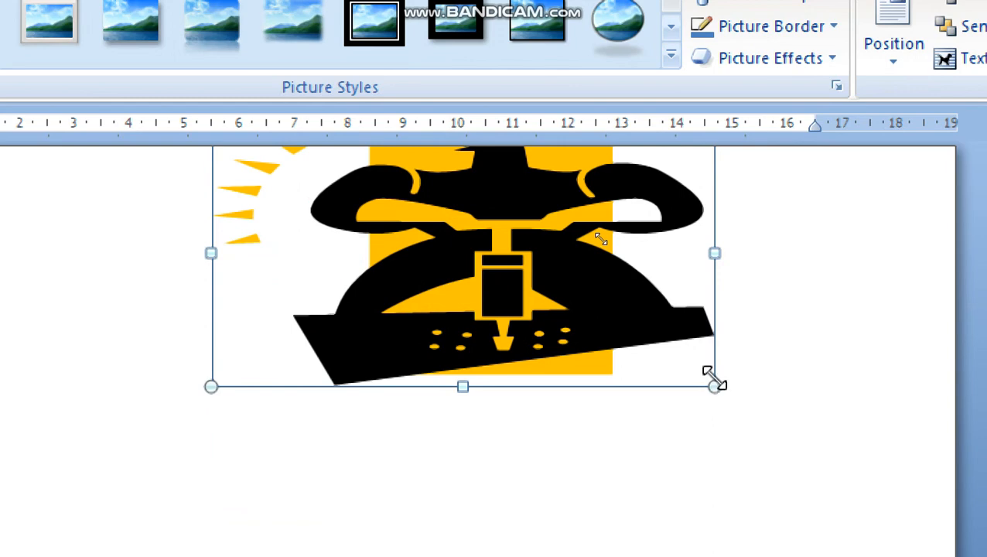
drag(715, 253, 469, 268)
drag(331, 214, 359, 484)
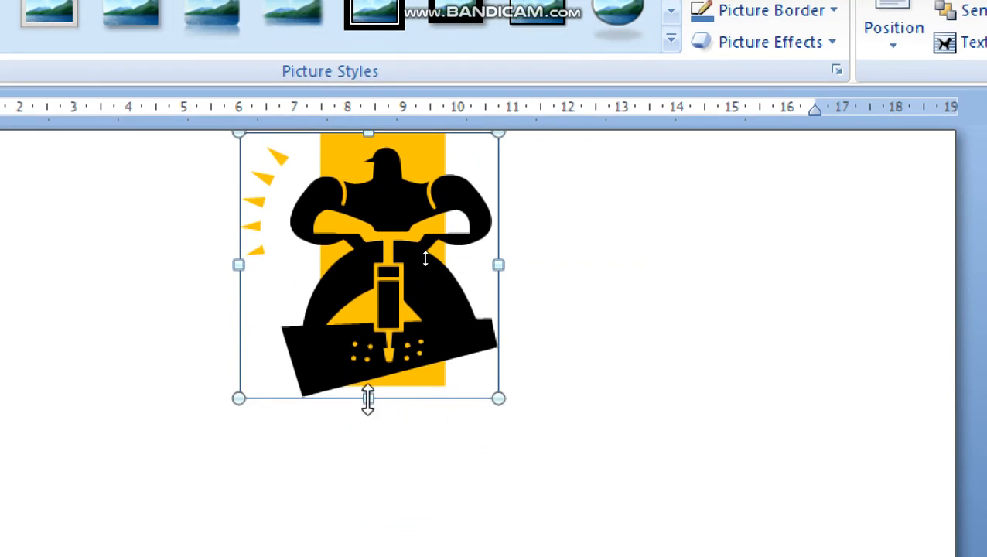
Stretch the jackhammer picture's height, reposition it, and shrink it proportionally to about 2 cm wide
drag(368, 399, 370, 513)
drag(414, 254, 339, 470)
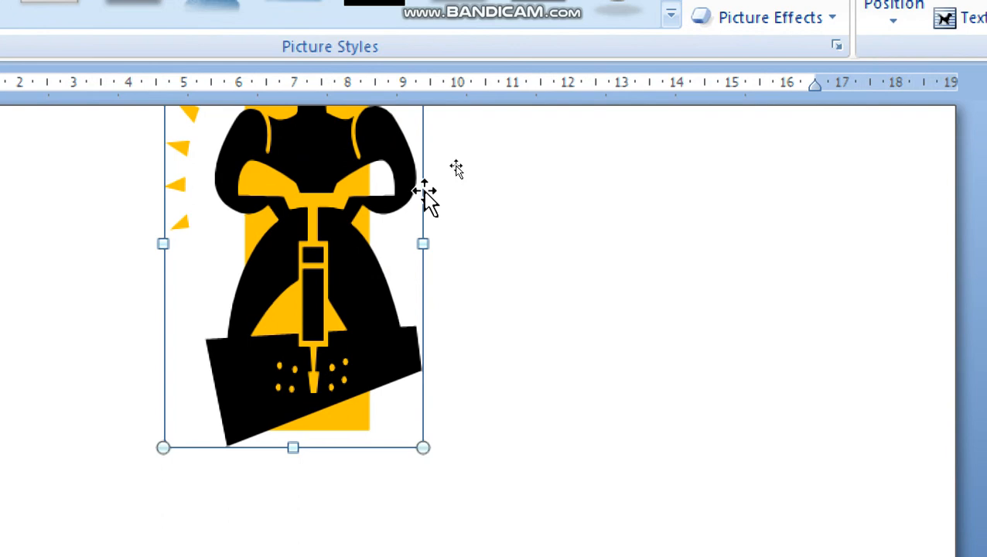
drag(382, 304, 422, 343)
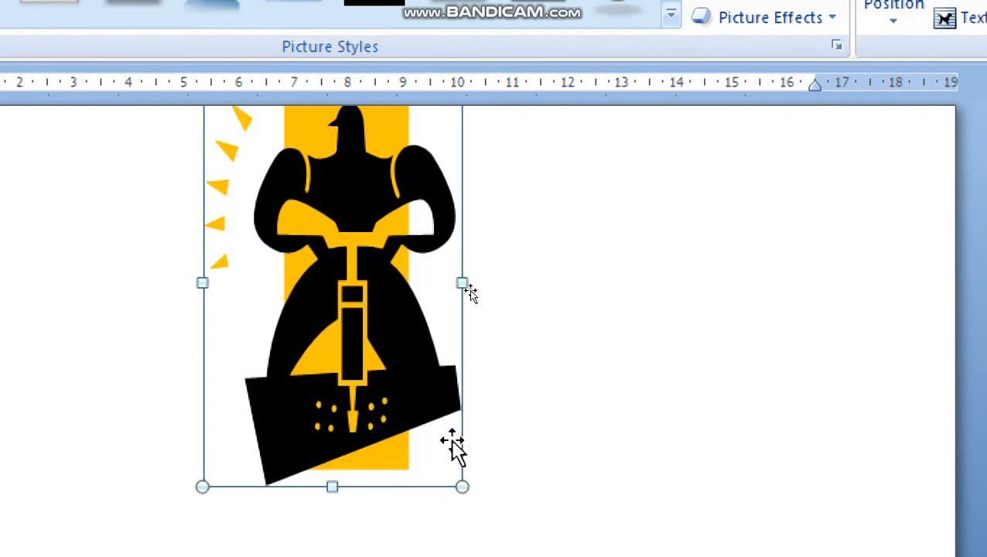
drag(461, 486, 322, 162)
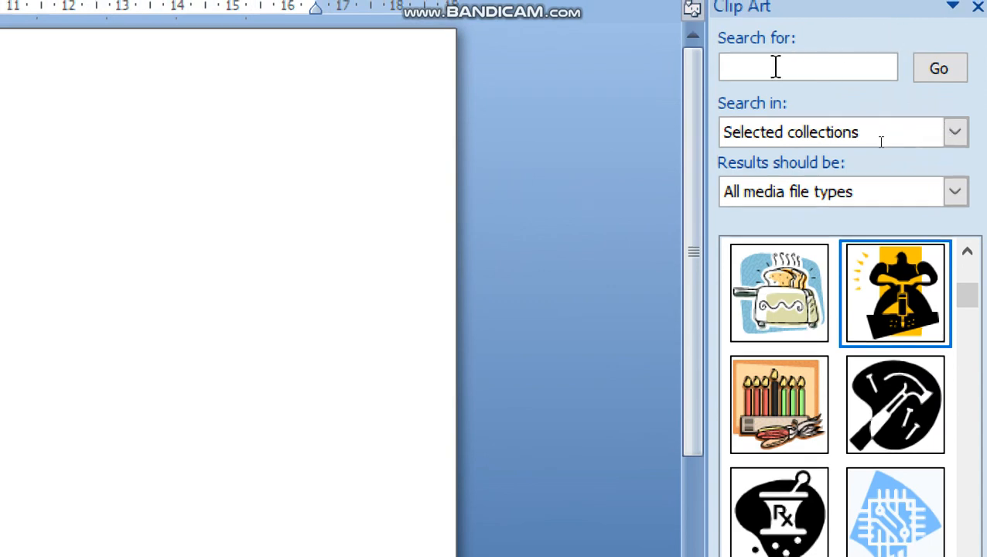
Search the clip art for "car" and insert the green racing car picture
click(773, 68)
text(c)
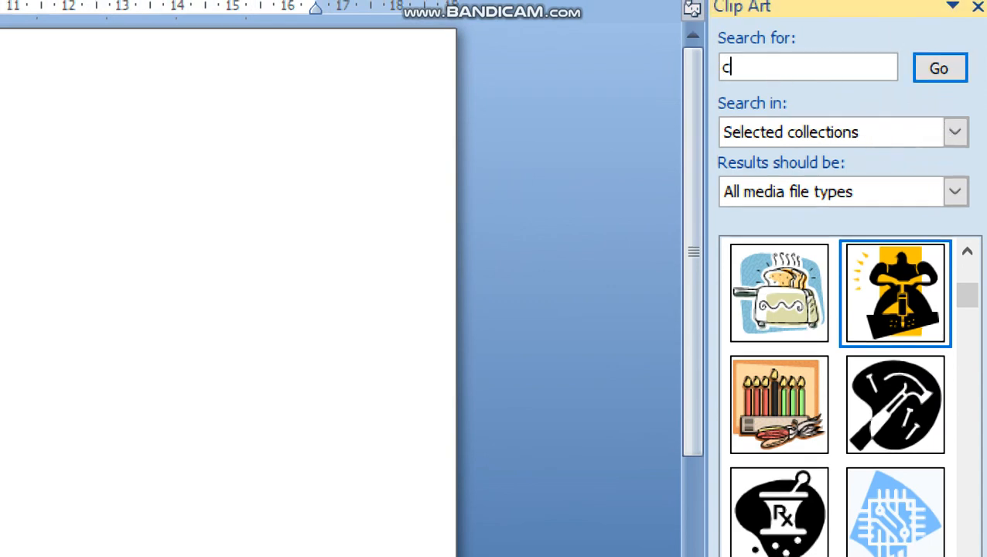
text(ar)
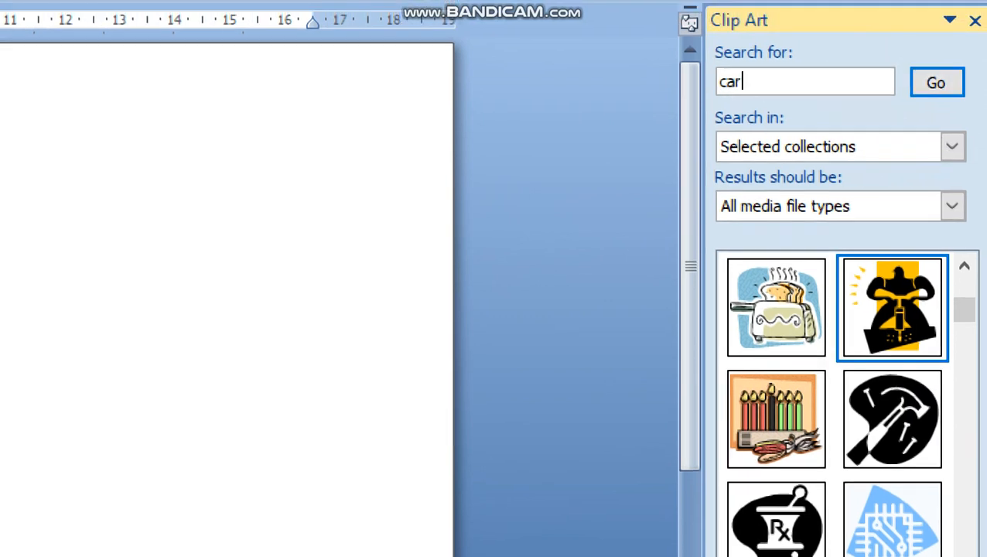
click(952, 74)
click(768, 330)
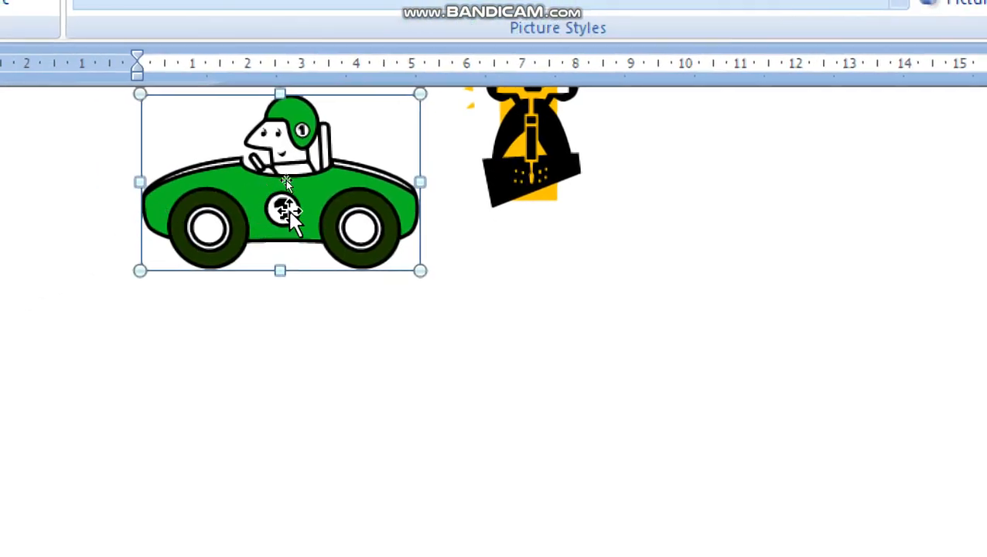
Set the green car's text wrapping to Square and move it below and to the right of the jackhammer picture
drag(290, 213, 375, 180)
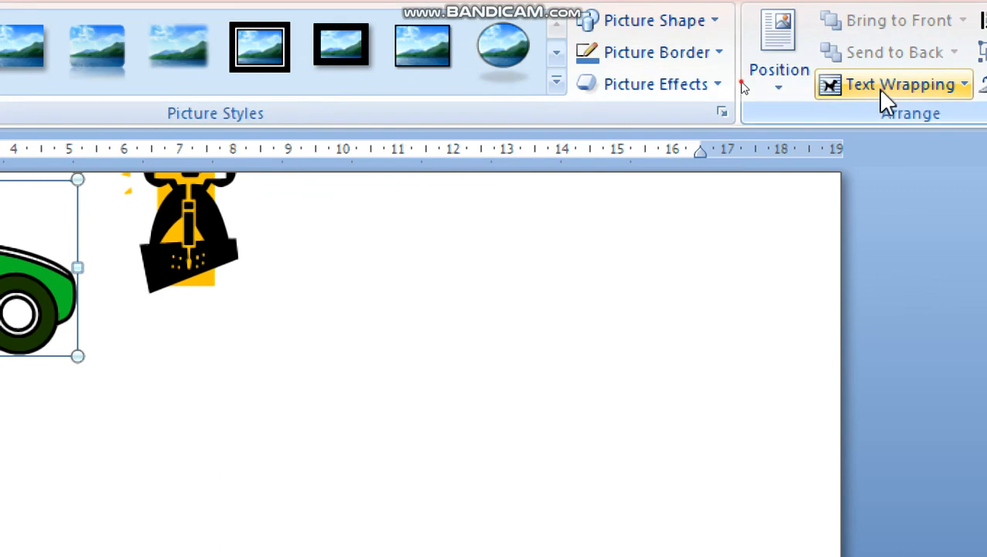
click(881, 87)
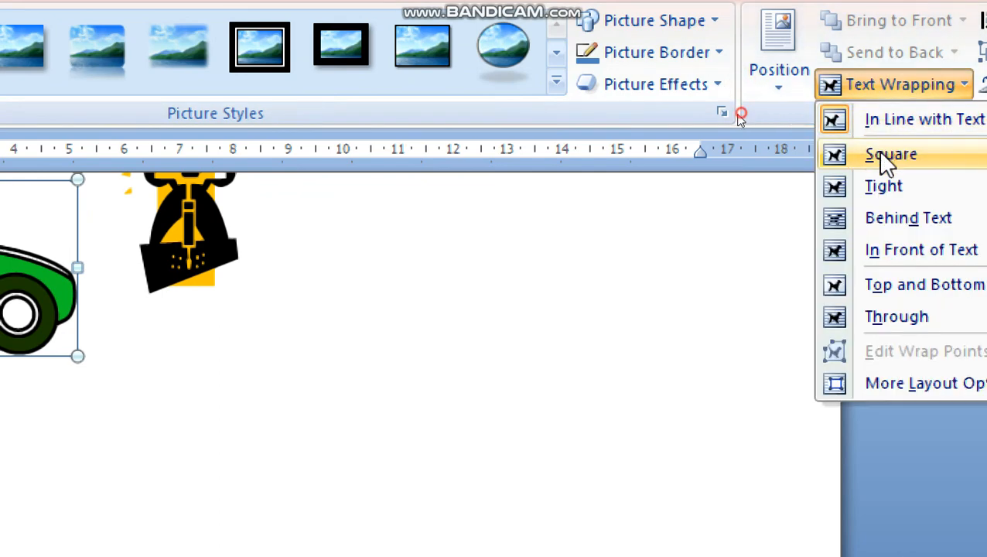
click(856, 160)
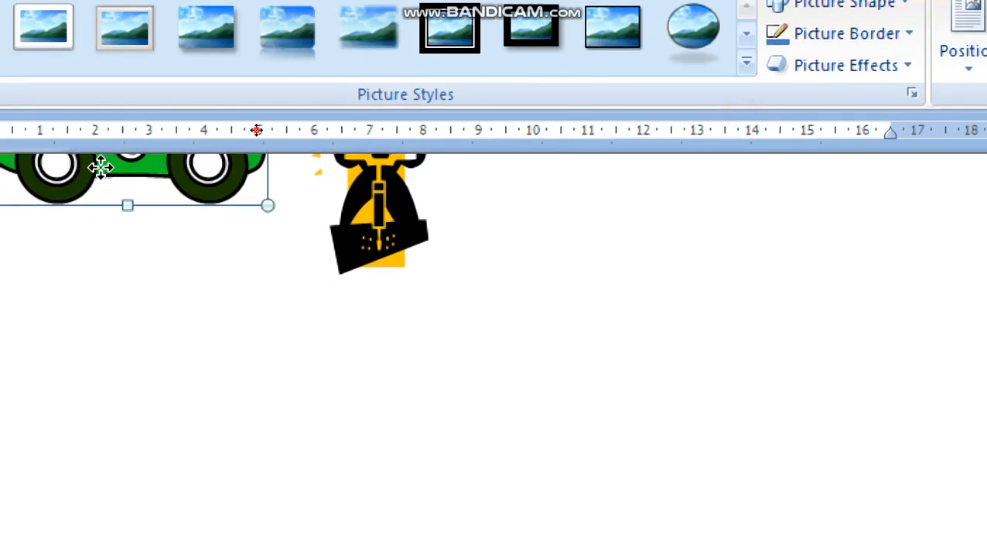
drag(100, 167, 392, 413)
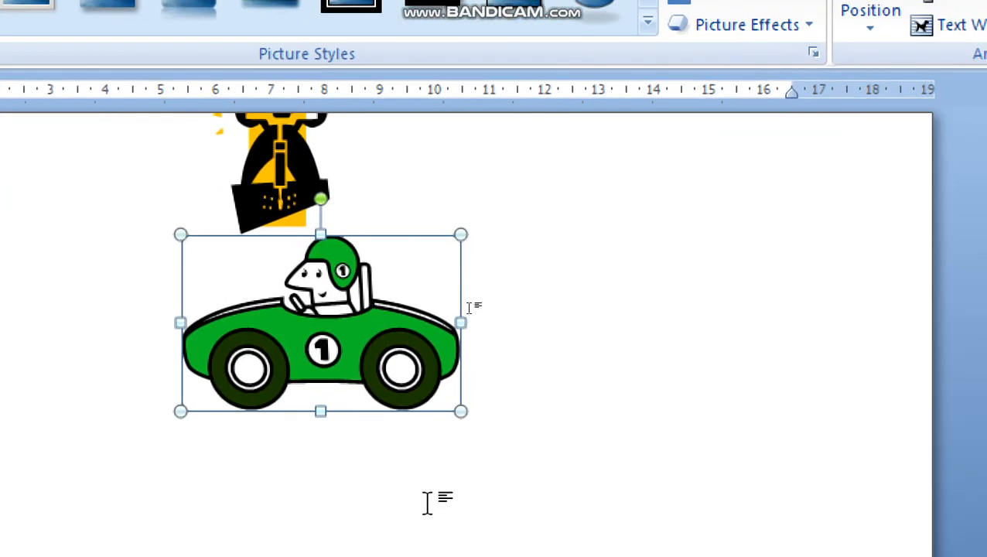
drag(462, 385, 833, 490)
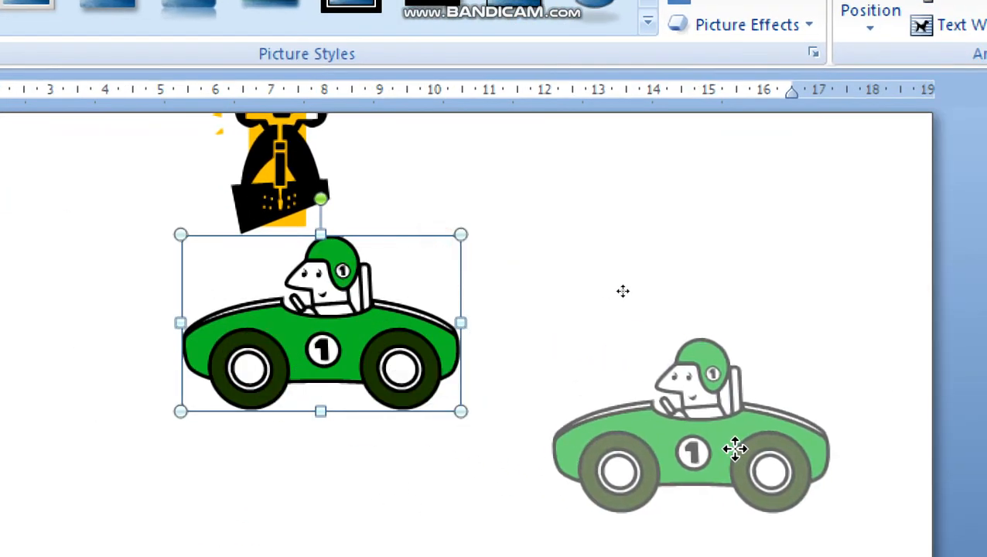
Move the green car toward the page's right edge and insert the yellow racing car picture from the clip art results
drag(734, 448, 735, 449)
drag(252, 171, 251, 368)
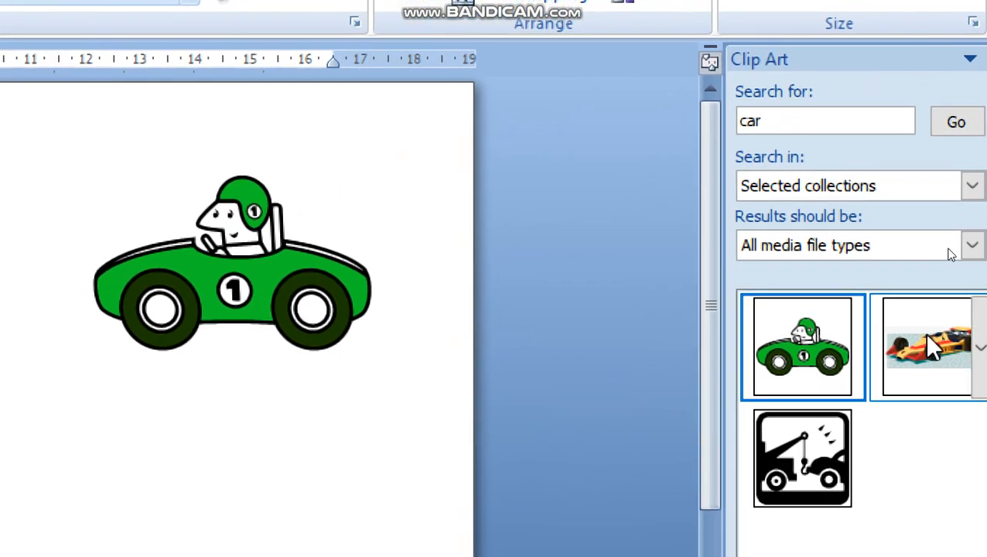
click(930, 346)
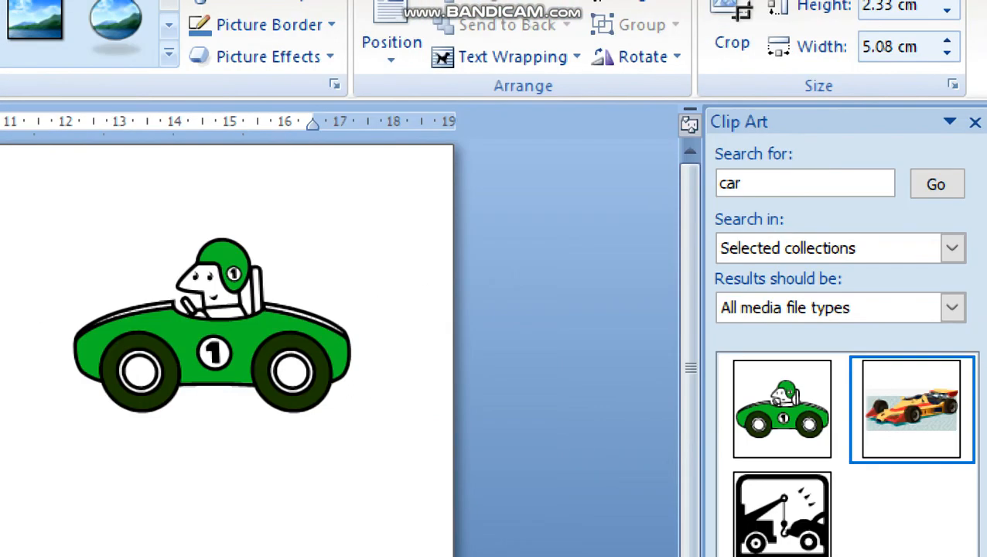
Set the yellow racing car's text wrapping to Square and move it below the green car
click(446, 62)
click(477, 128)
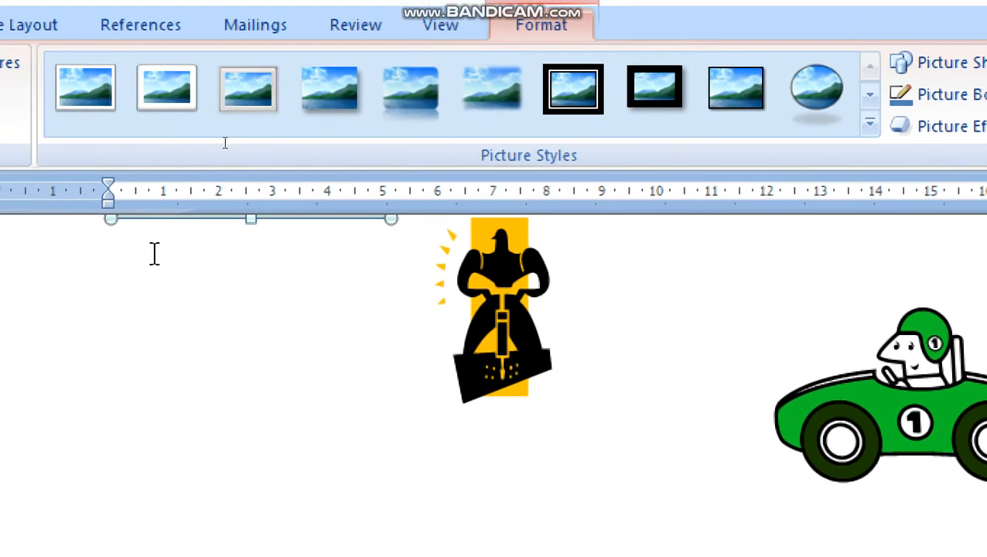
drag(216, 220, 249, 556)
drag(233, 507, 882, 514)
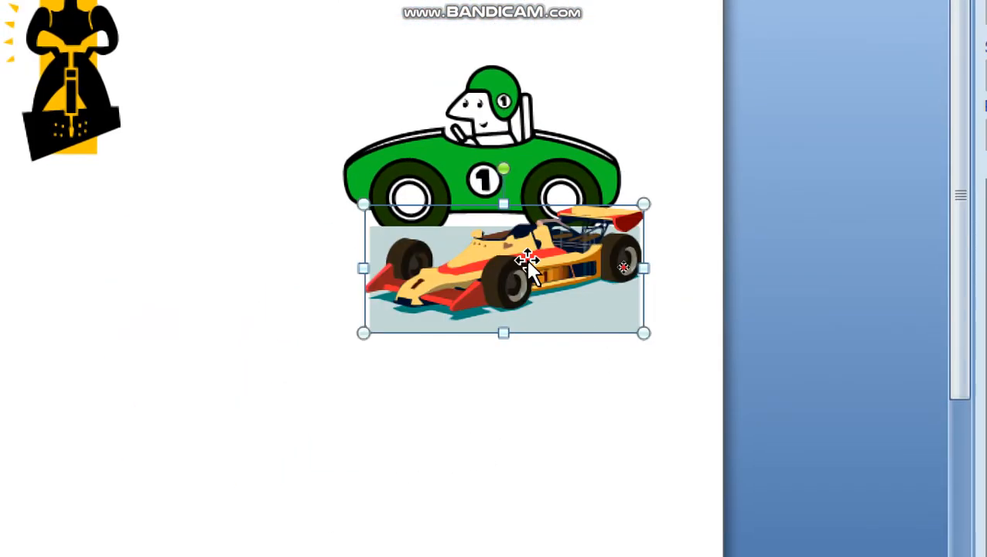
drag(527, 263, 494, 413)
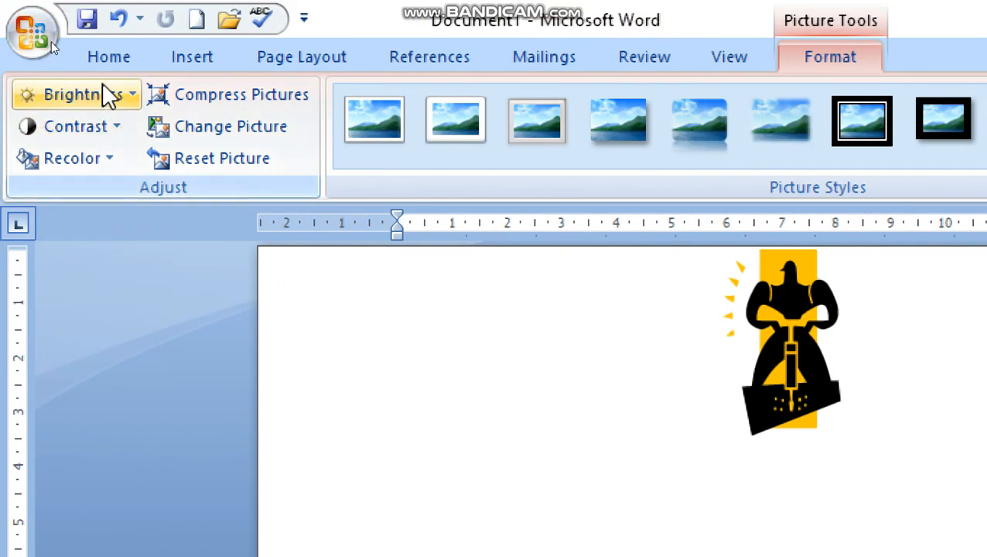
click(116, 89)
click(117, 89)
click(114, 130)
click(109, 130)
click(112, 89)
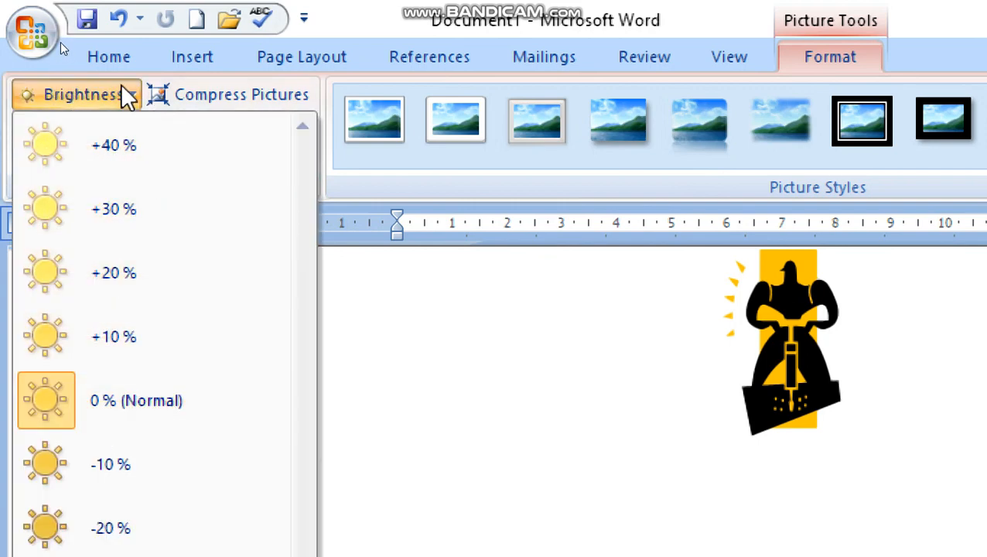
click(122, 89)
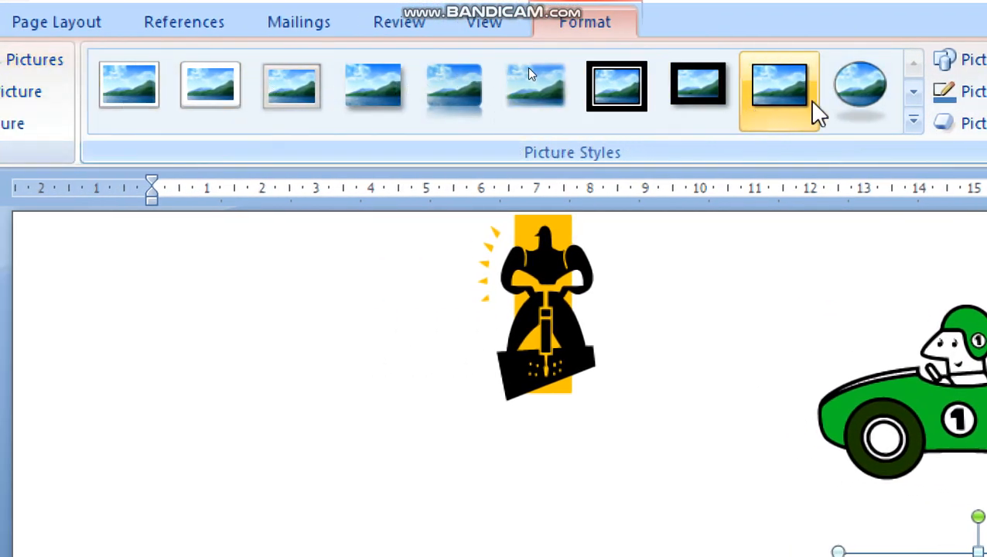
Apply the simple black frame picture style to the yellow racing car and the green car
click(581, 93)
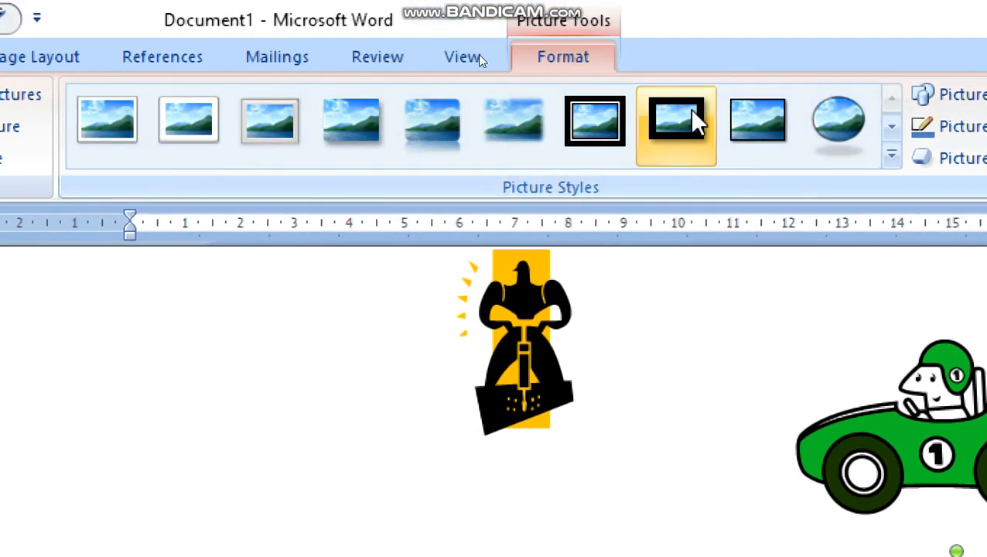
click(755, 123)
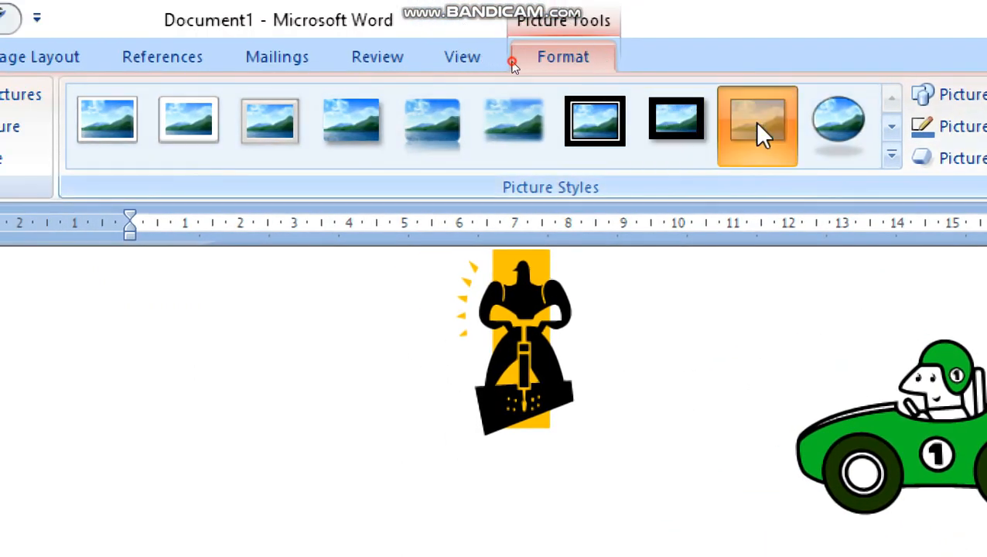
click(638, 396)
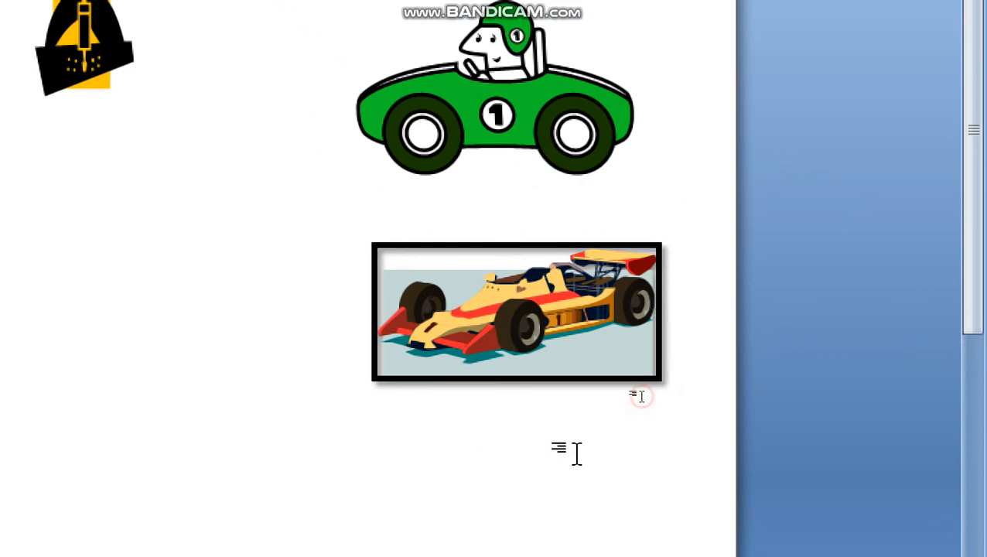
click(521, 120)
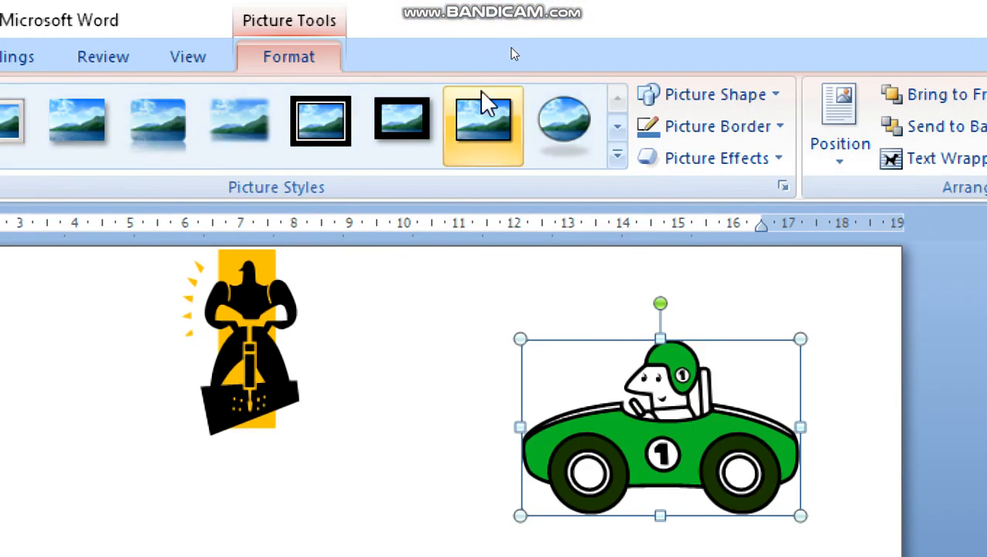
click(484, 109)
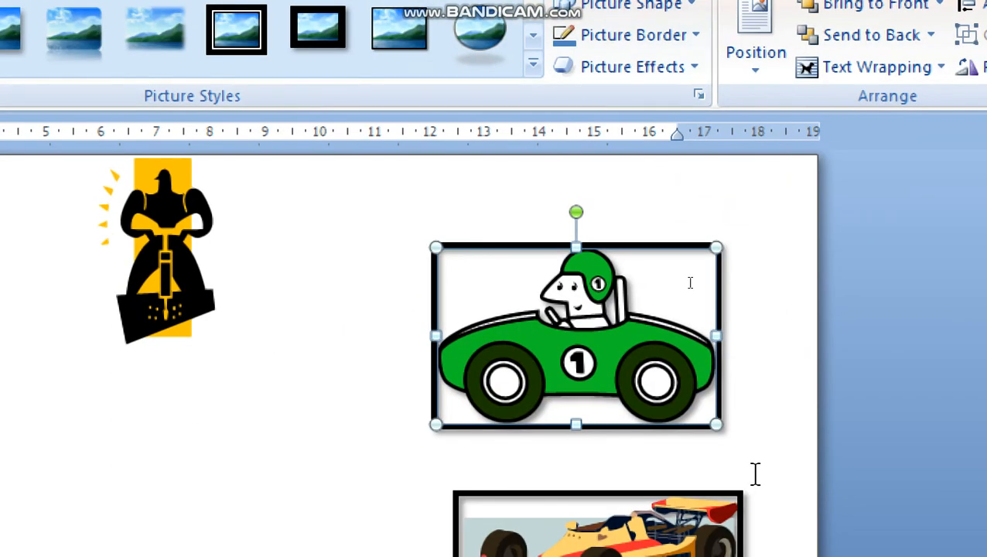
click(855, 546)
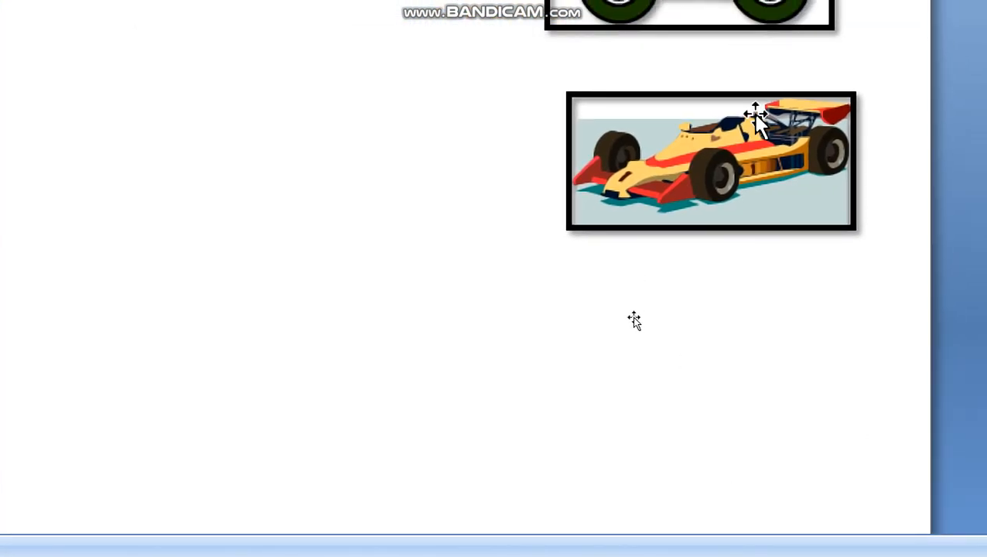
click(755, 116)
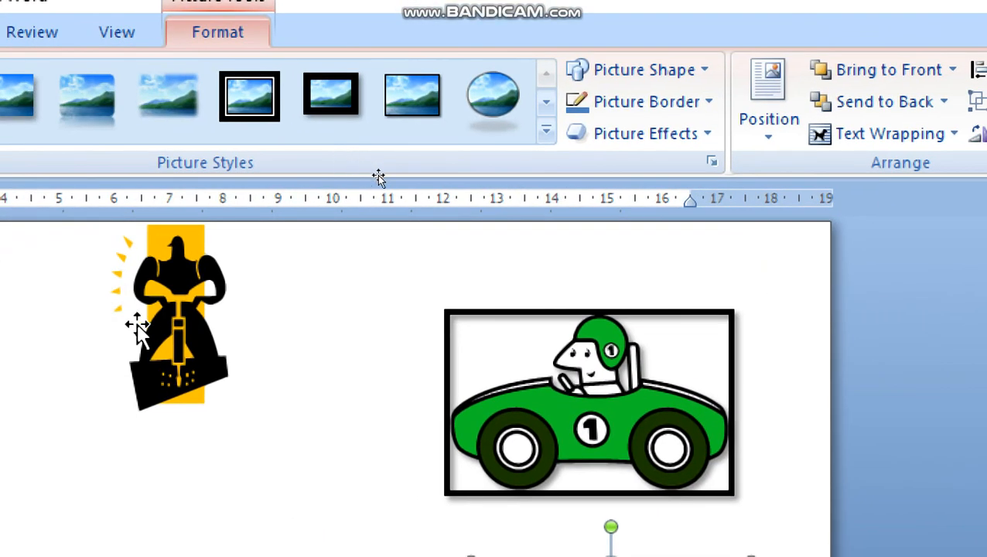
Reduce the Magnifier zoom to 100% and move the jackhammer picture down the page beside the two cars
drag(137, 329, 176, 441)
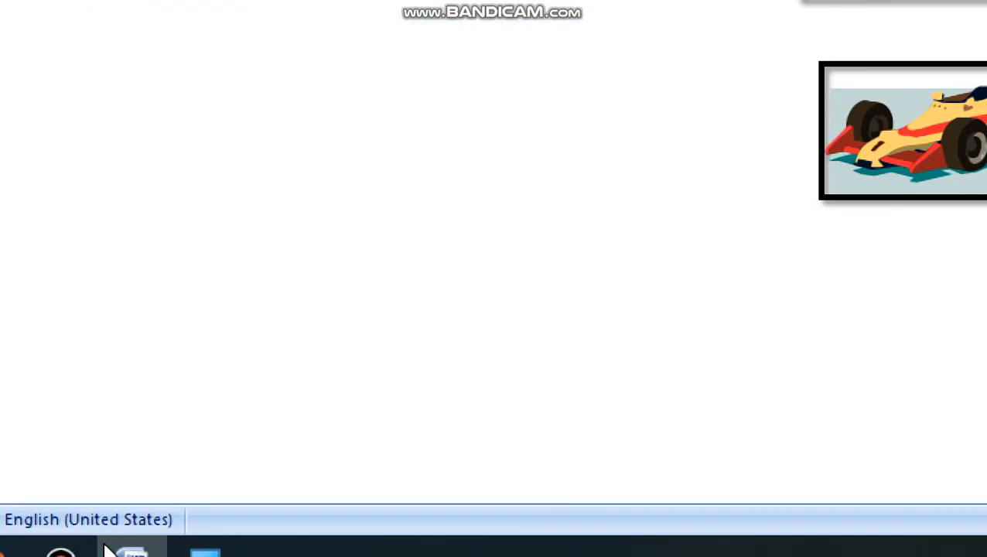
click(294, 516)
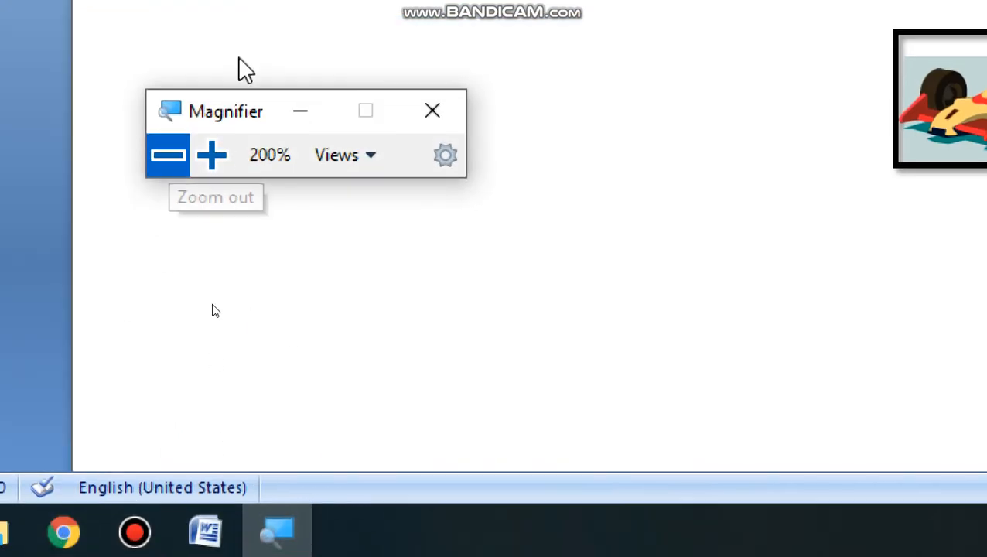
click(178, 193)
click(163, 253)
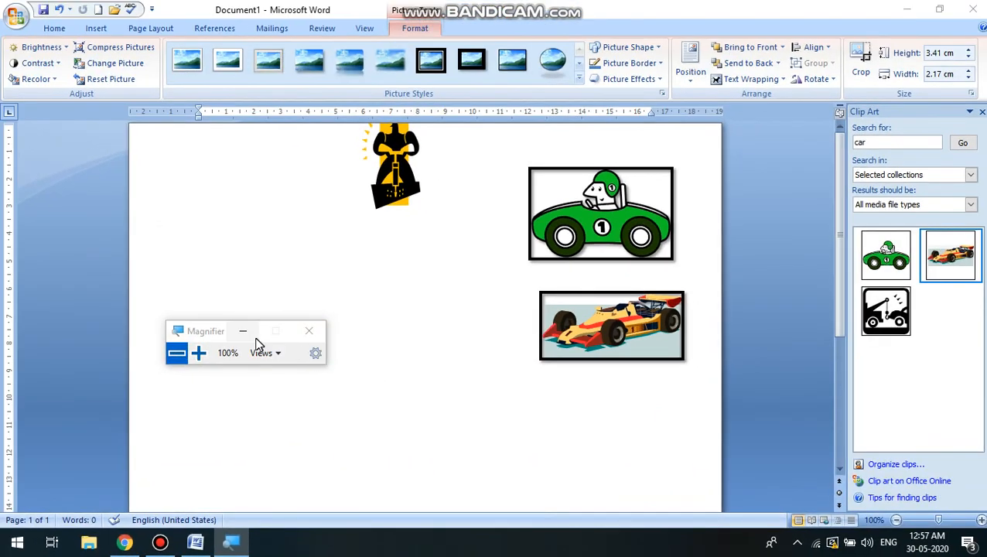
drag(222, 338, 669, 481)
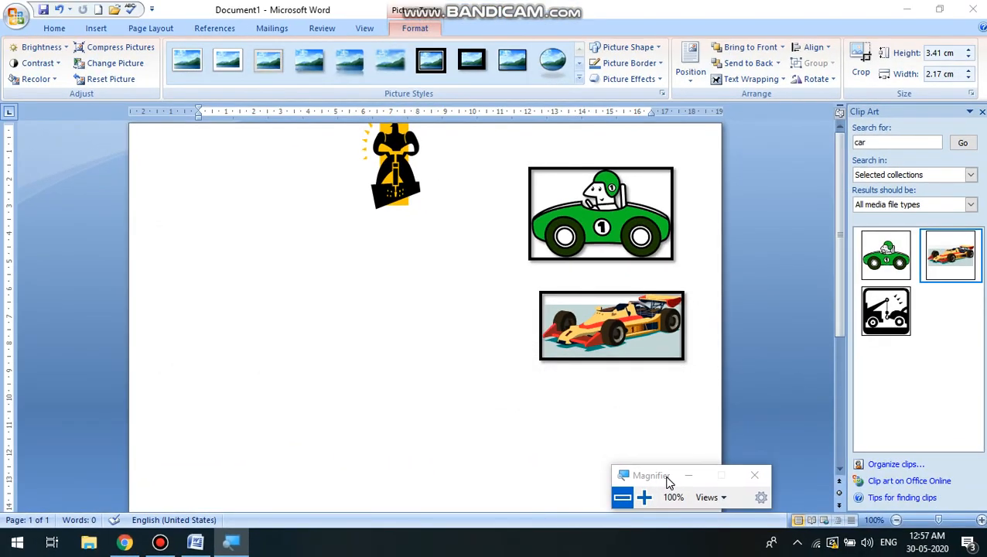
drag(408, 181, 410, 326)
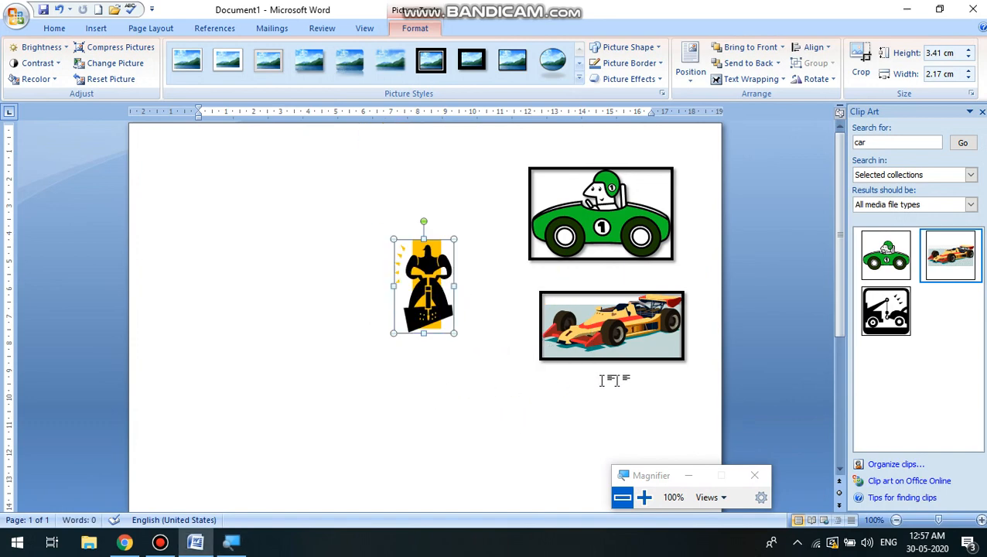
Search the clip art for "computer" and insert the picture of the woman working at a computer
click(902, 144)
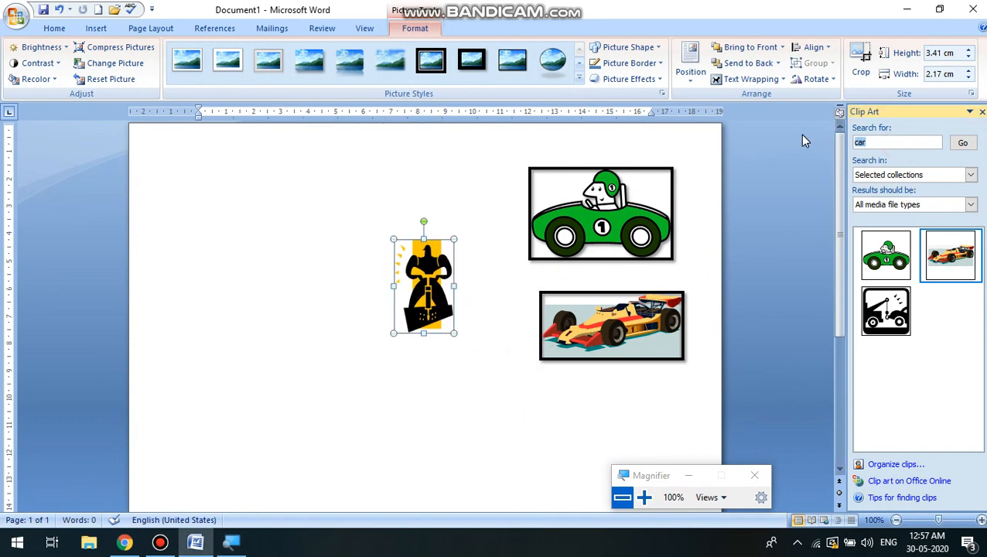
text(c)
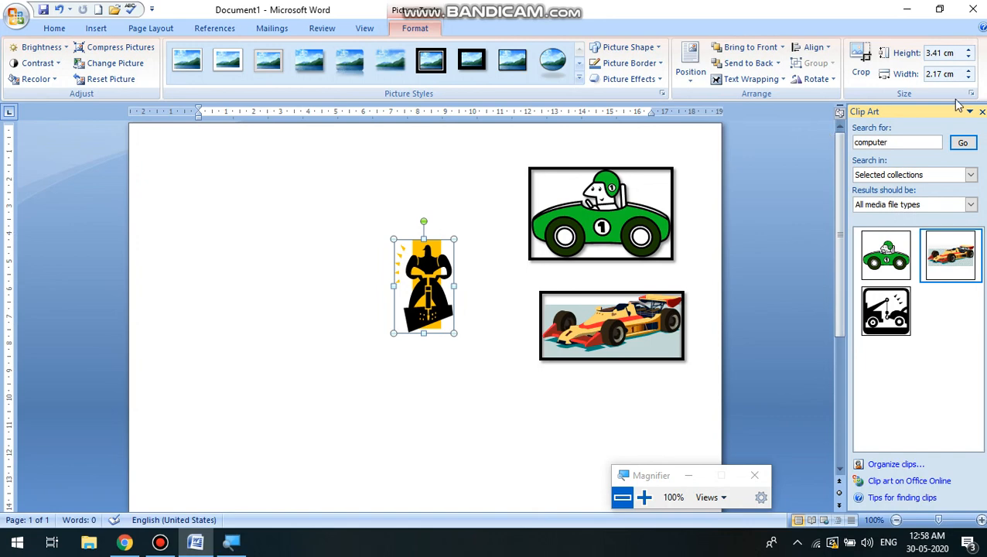
click(961, 147)
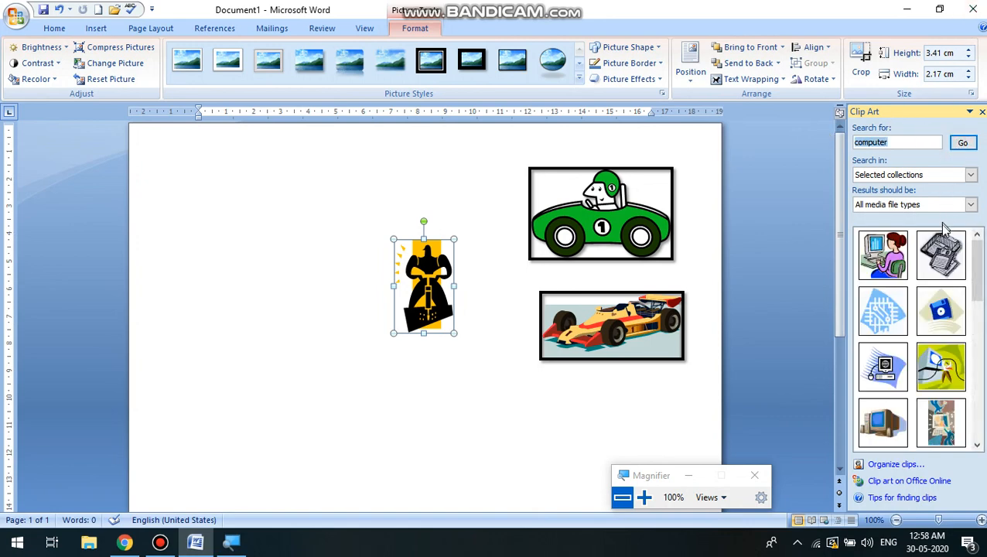
click(877, 255)
click(317, 224)
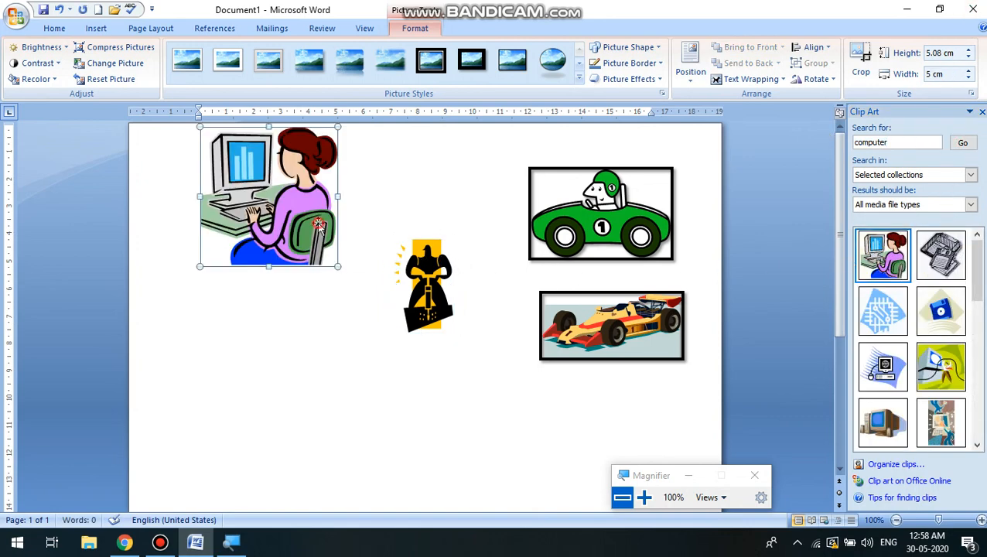
Set the computer picture's text wrapping to Square and enlarge it proportionally to about 6.1 cm high and 6 cm wide
click(750, 79)
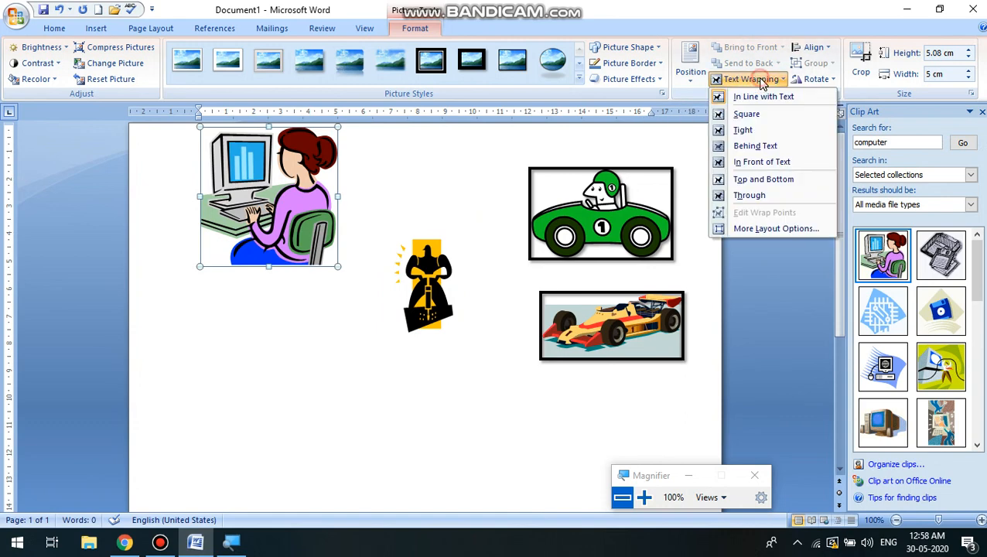
click(756, 112)
drag(313, 177, 288, 291)
drag(336, 320, 364, 347)
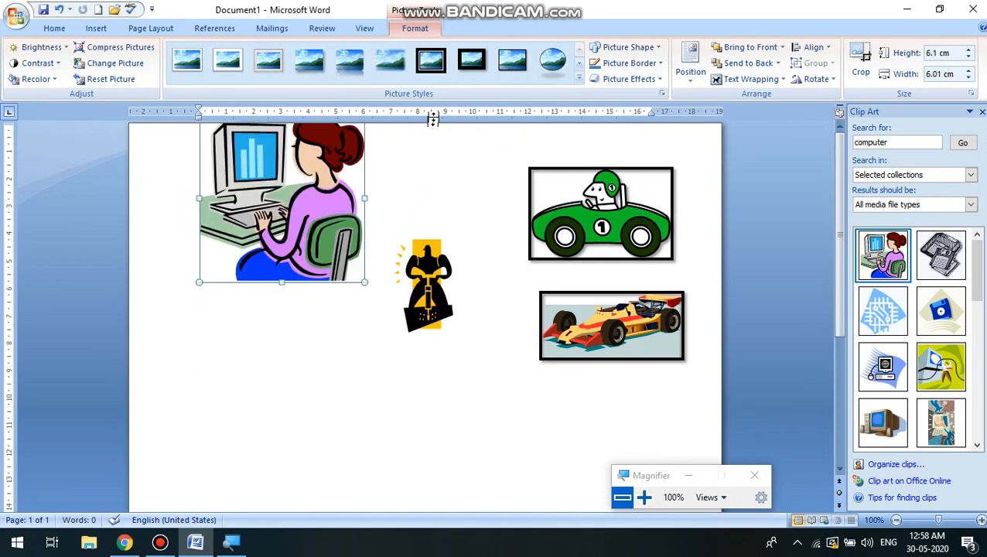
Move the computer picture down fully onto the page and give it the simple black frame picture style
click(552, 62)
drag(294, 191, 284, 233)
click(512, 60)
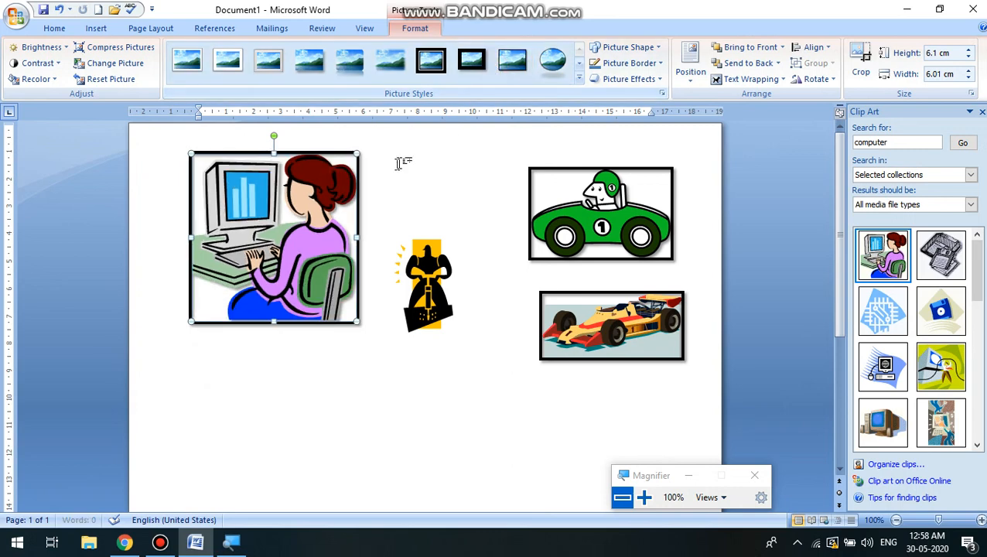
click(424, 199)
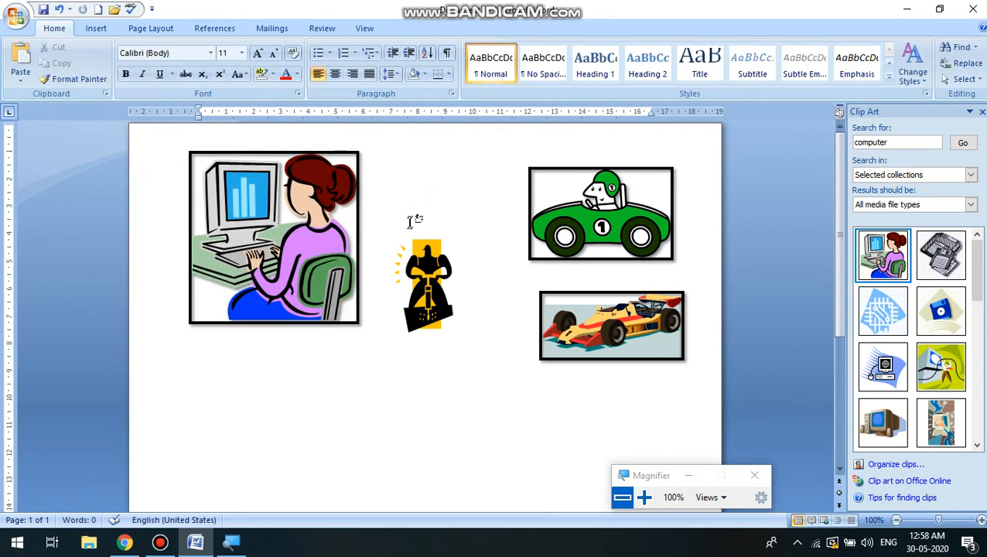
Try the drop shadow picture style on the computer picture and reapply the simple black frame
click(340, 207)
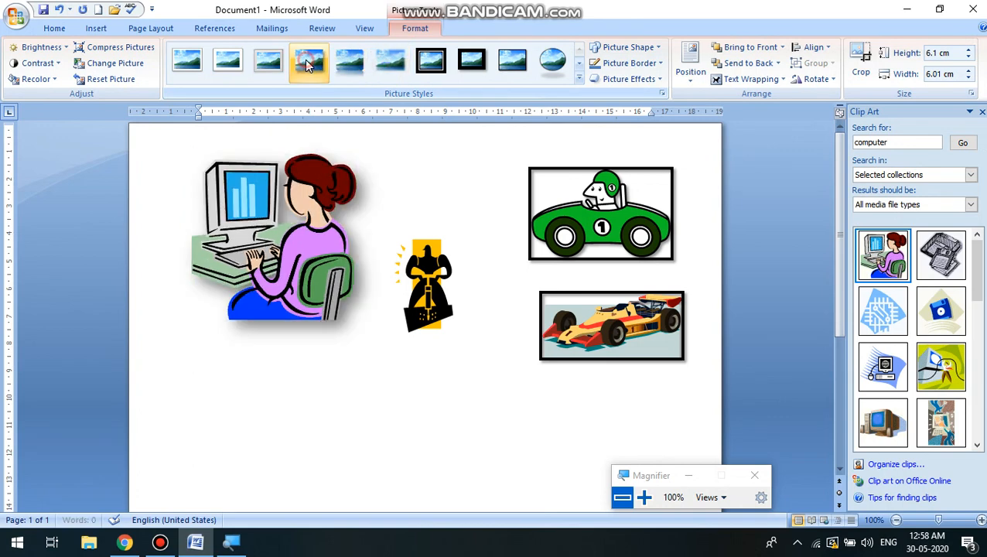
click(309, 62)
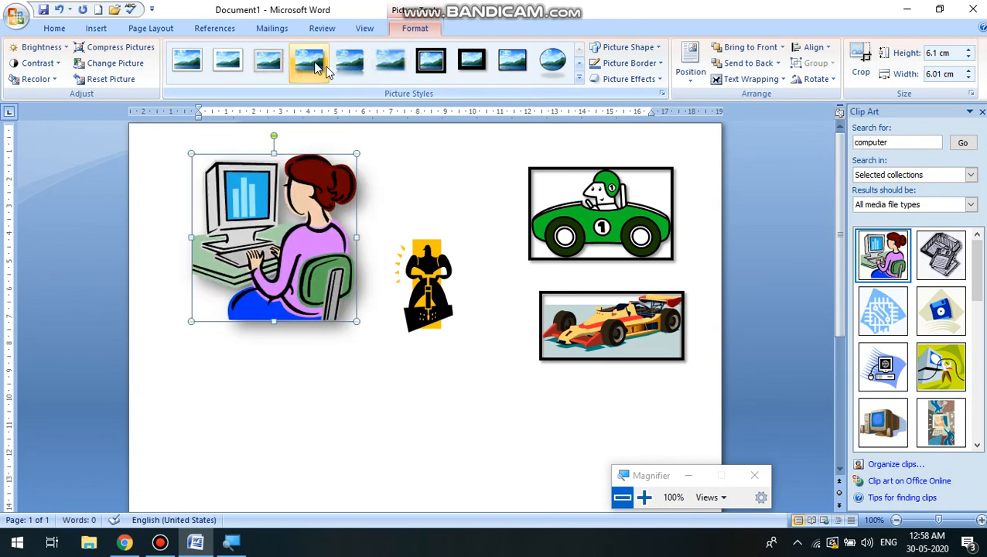
click(517, 75)
click(403, 355)
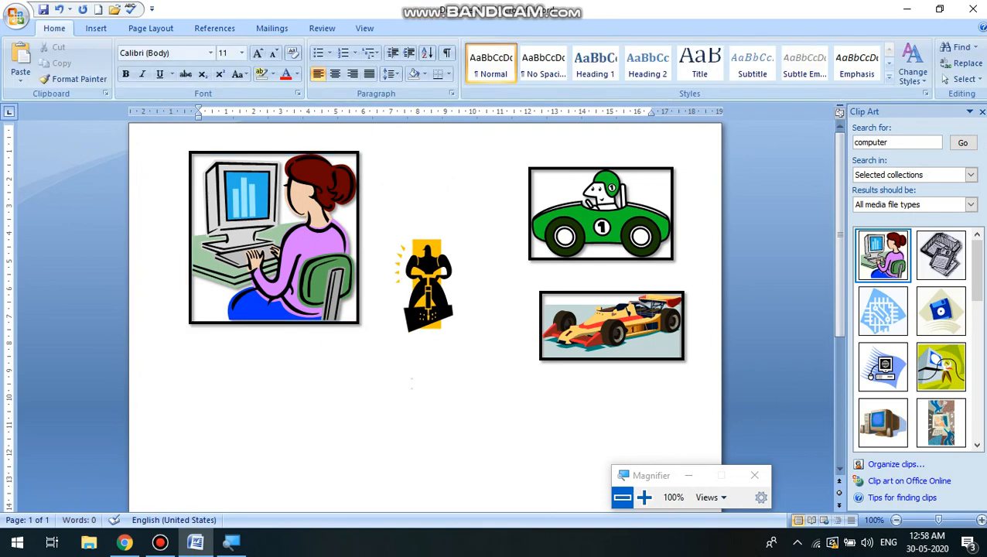
Nudge the computer picture slightly up the page and bring up the insert commands
drag(254, 219, 255, 265)
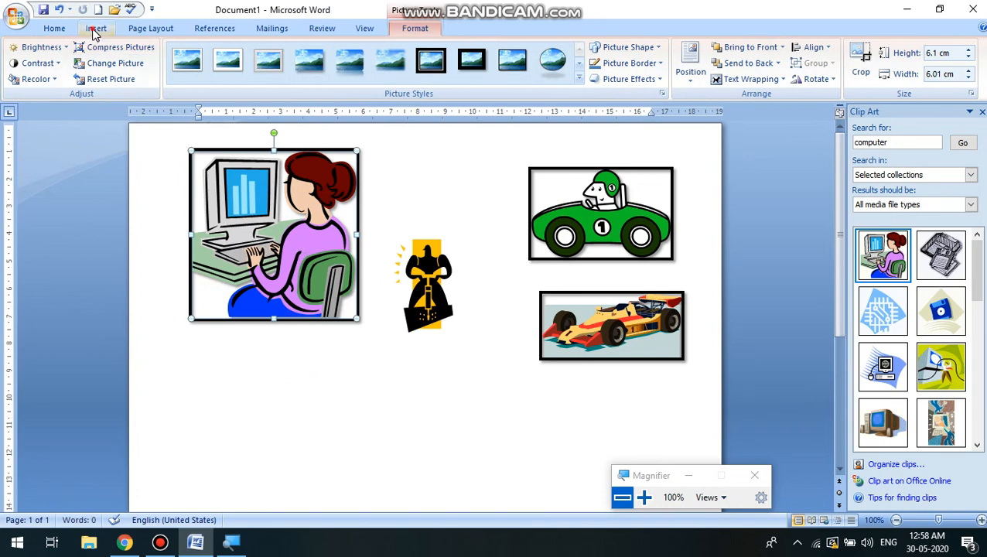
click(95, 28)
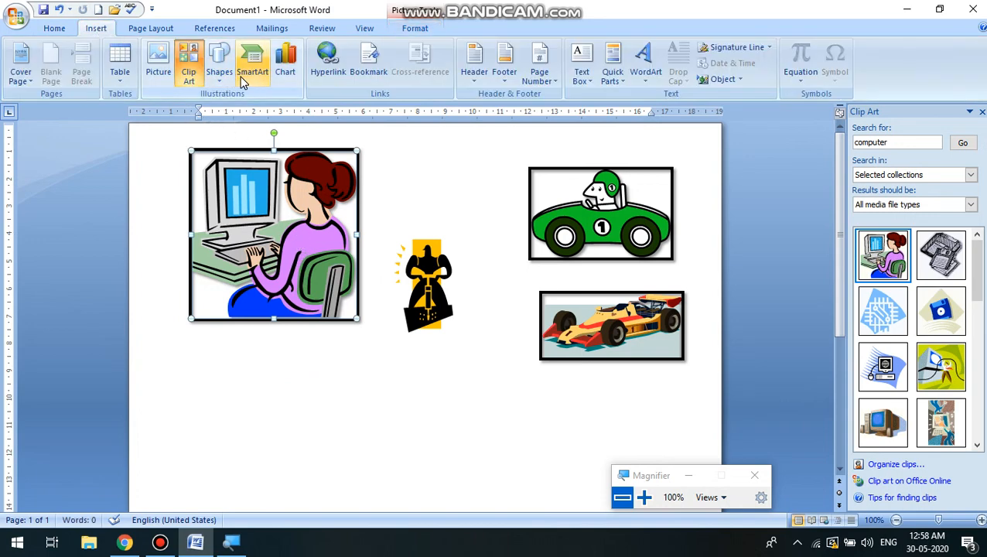